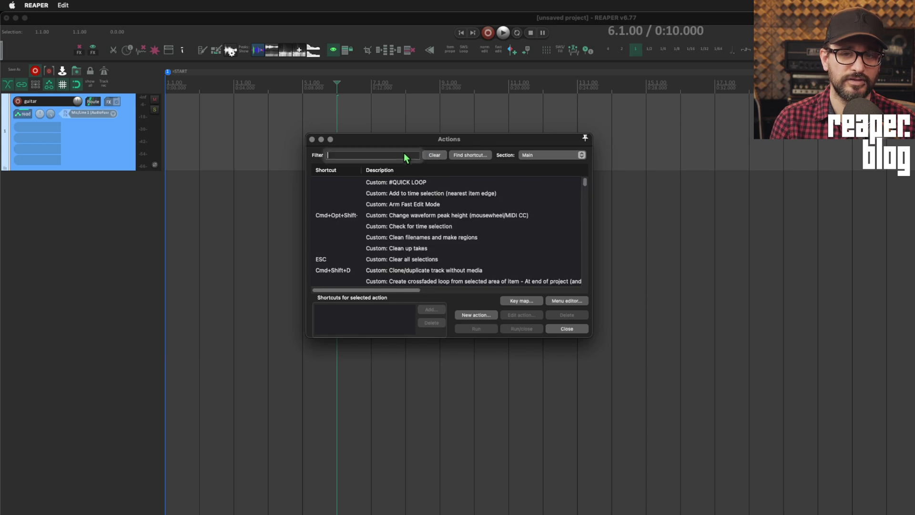
Filter the actions list for 'vertical zoom' and make the guitar track shorter
type("ve")
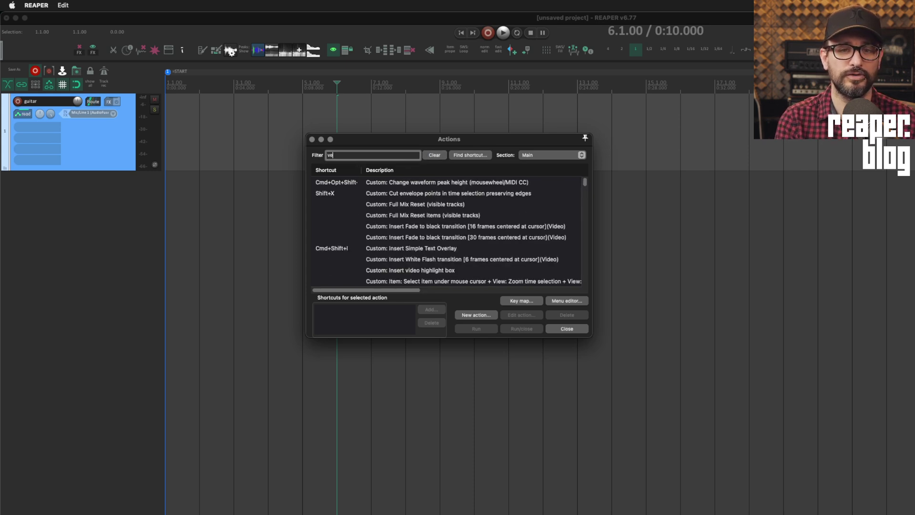
type("rtical zoom")
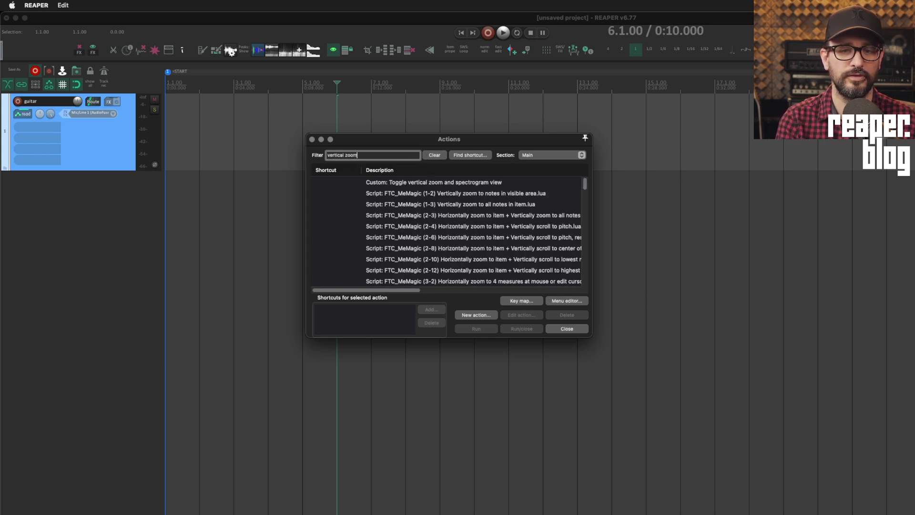
left_click(117, 164)
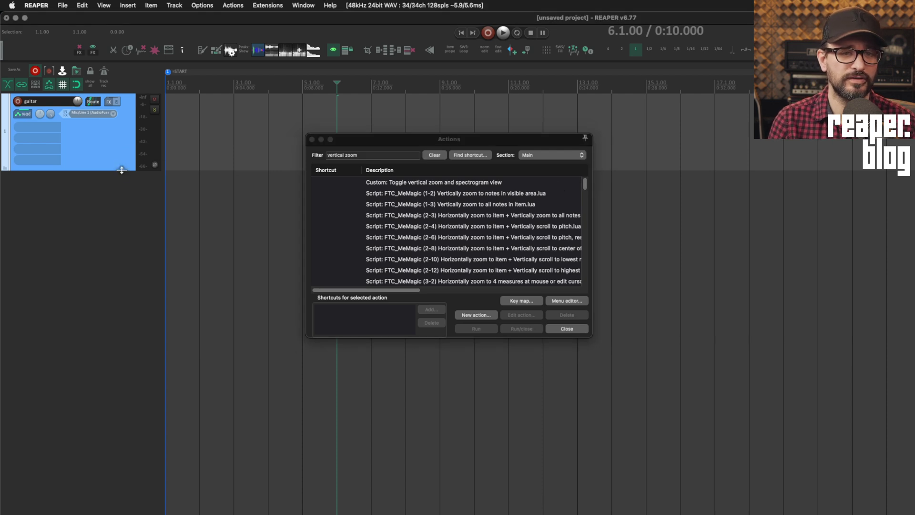
left_click_drag(117, 170, 113, 207)
scroll(430, 251, "down", 10)
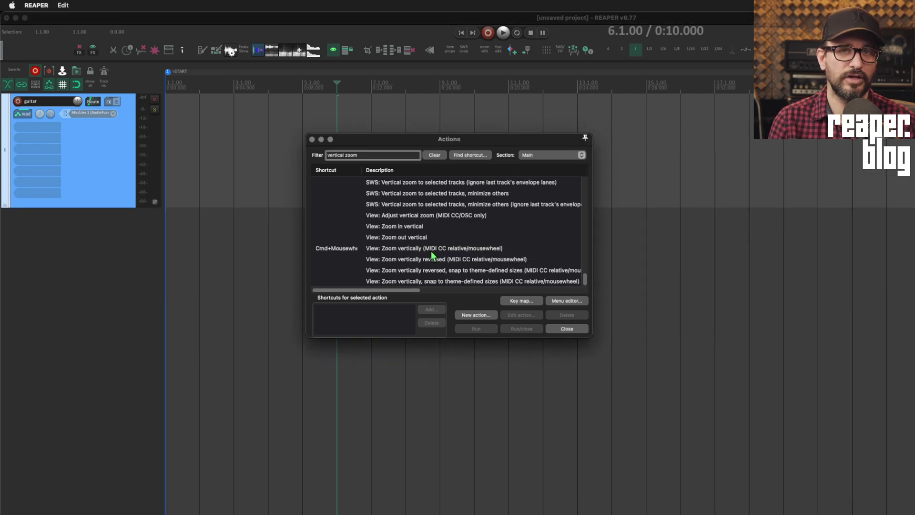
Bind Cmd+Mousewheel to the snap-to-theme-sizes vertical zoom action and test it on the guitar track
left_click(450, 281)
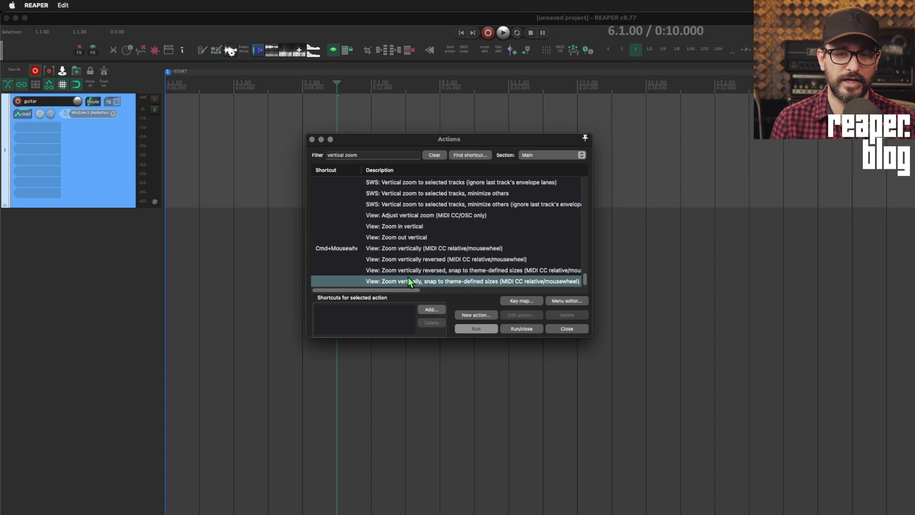
left_click(413, 249)
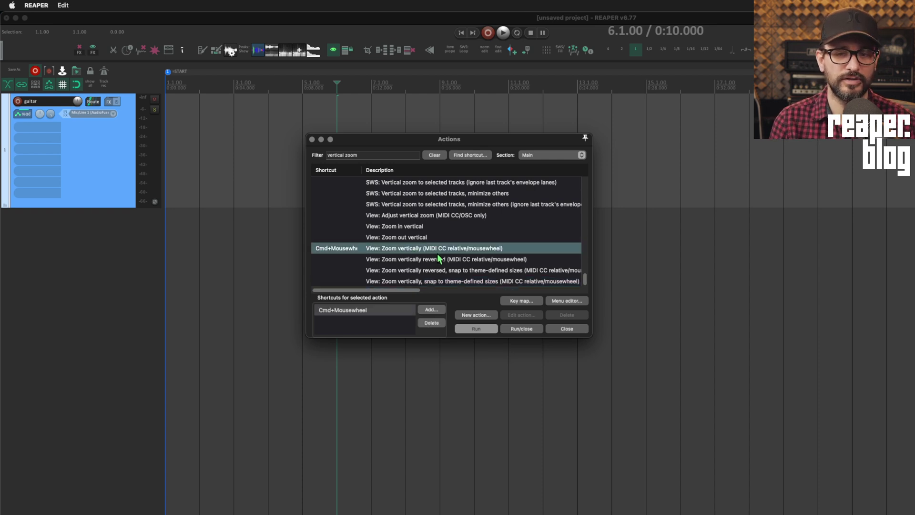
left_click(439, 281)
left_click(431, 310)
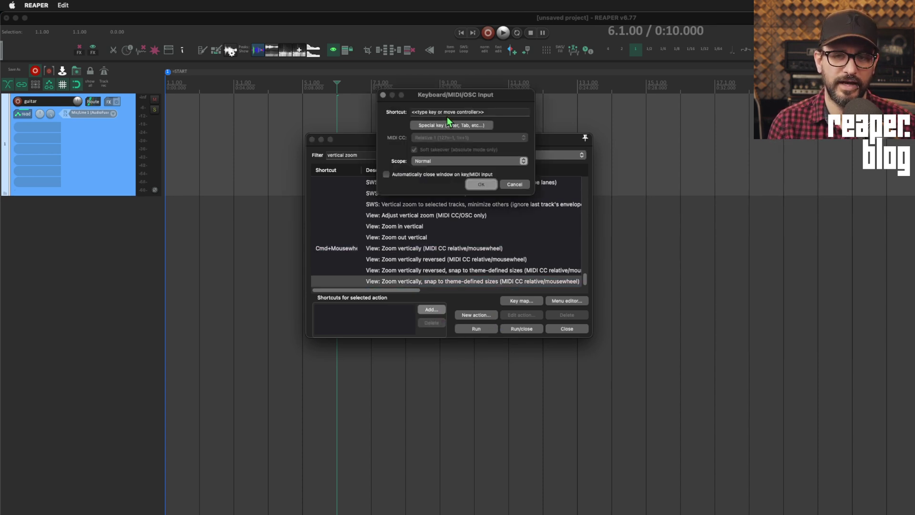
scroll(447, 116, "up", 1, "super")
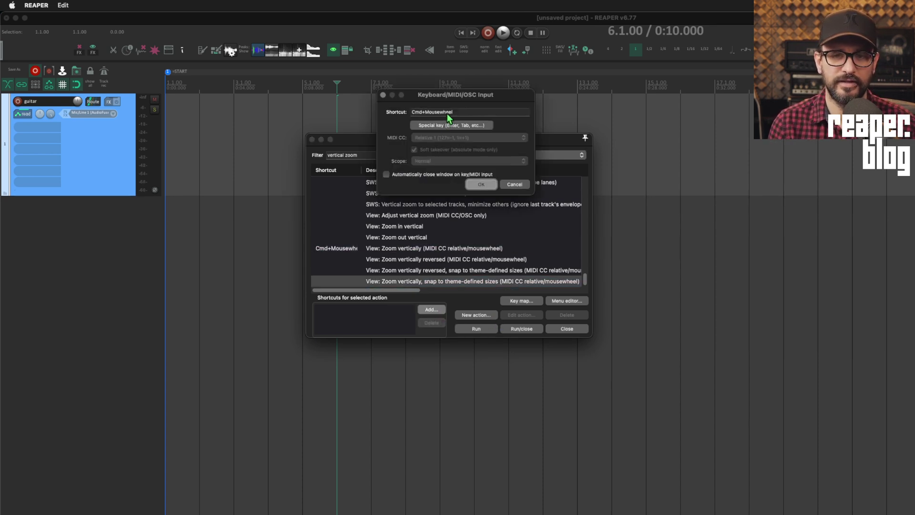
left_click(479, 184)
left_click(619, 242)
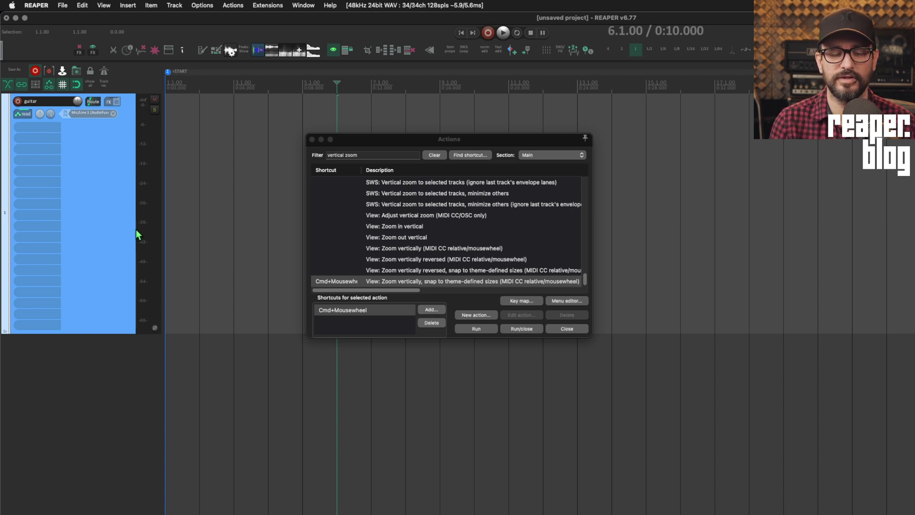
scroll(124, 226, "up", 2, "super")
scroll(124, 226, "down", 2, "super")
scroll(124, 226, "up", 1, "super")
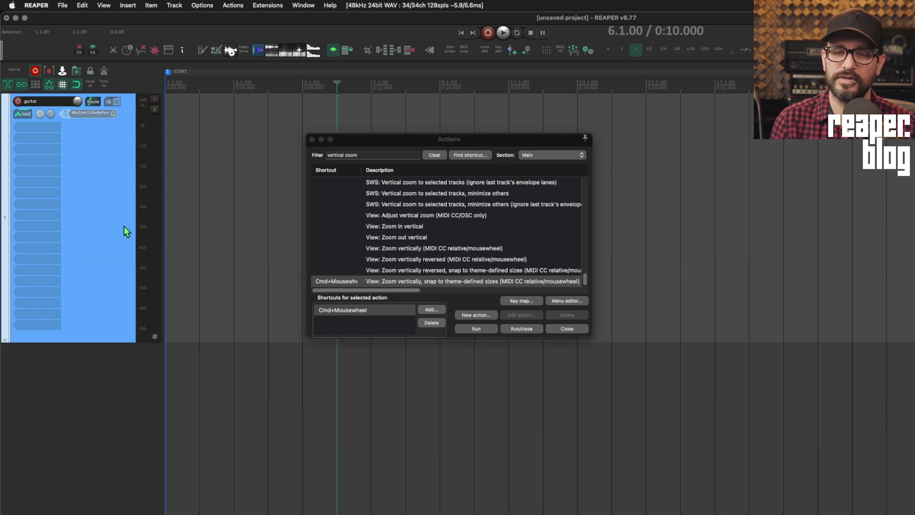
scroll(124, 226, "down", 2, "super")
scroll(124, 226, "up", 3, "super")
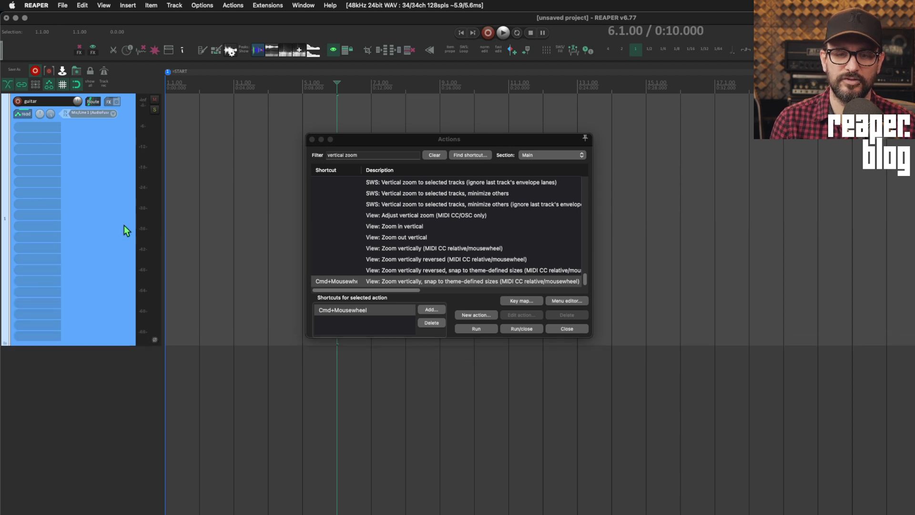
scroll(124, 226, "up", 1, "super")
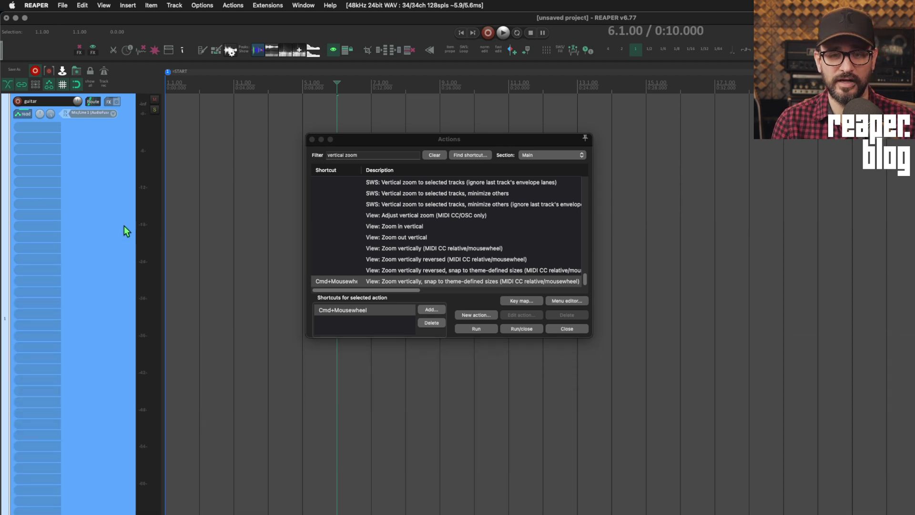
Rebind Cmd+Mousewheel to View: Zoom vertically (MIDI CC relative/mousewheel) and test it
left_click(428, 248)
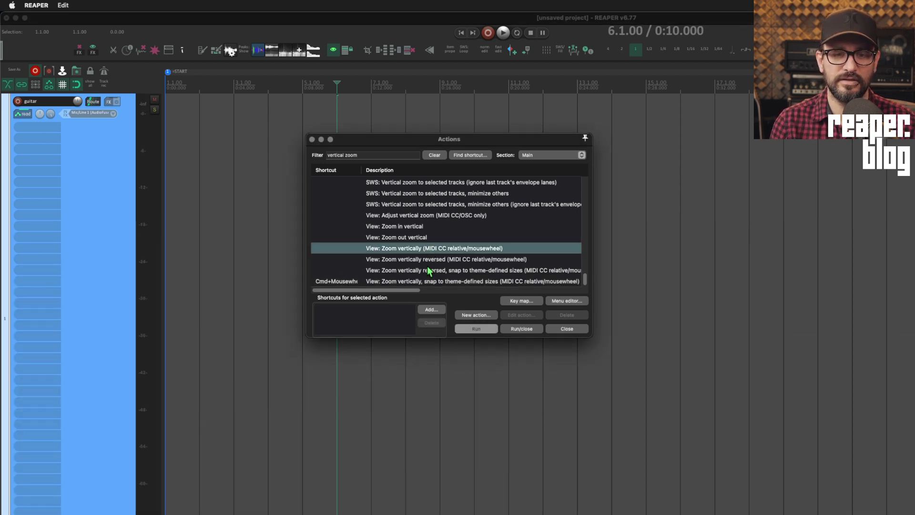
left_click(432, 310)
scroll(451, 121, "up", 1, "super")
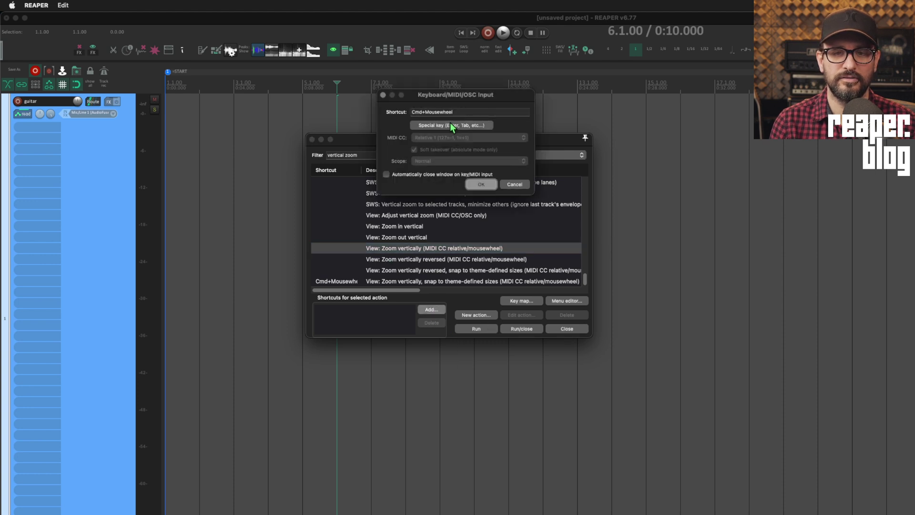
left_click(481, 185)
left_click(602, 242)
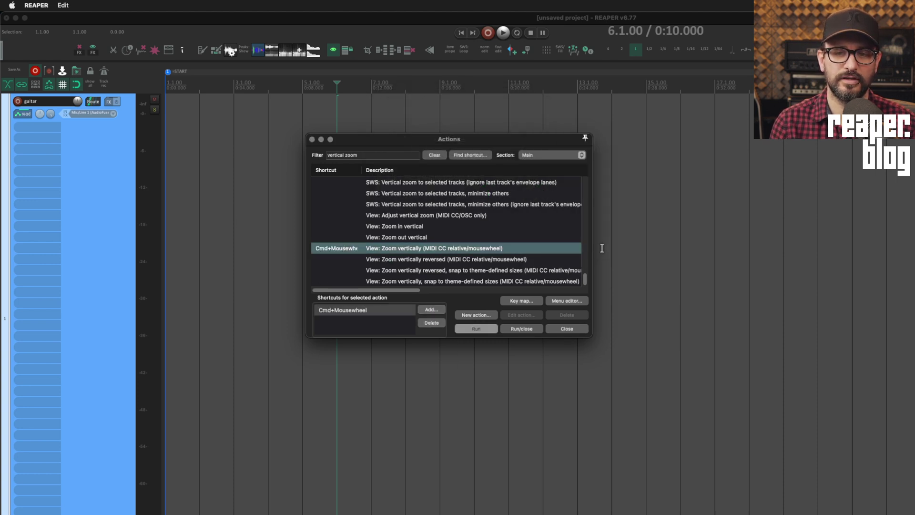
scroll(102, 197, "down", 3, "super")
scroll(103, 198, "up", 5, "super")
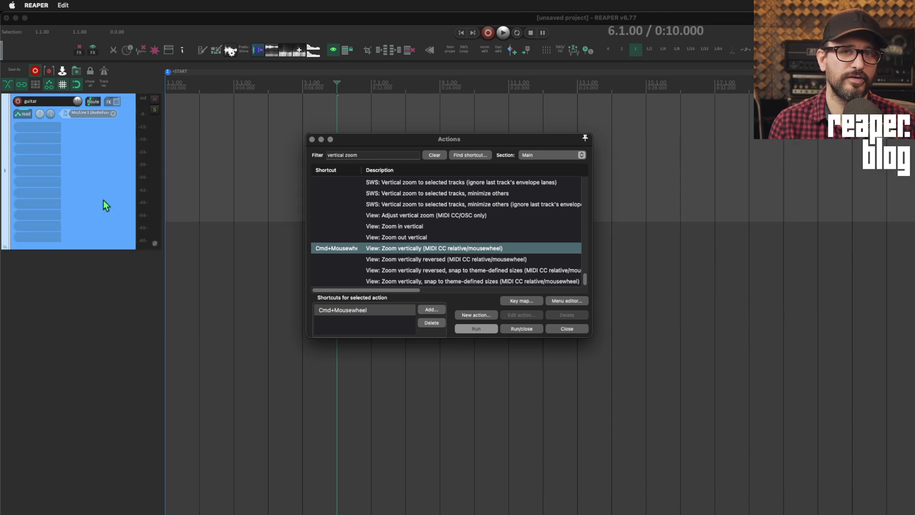
scroll(104, 200, "down", 2, "super")
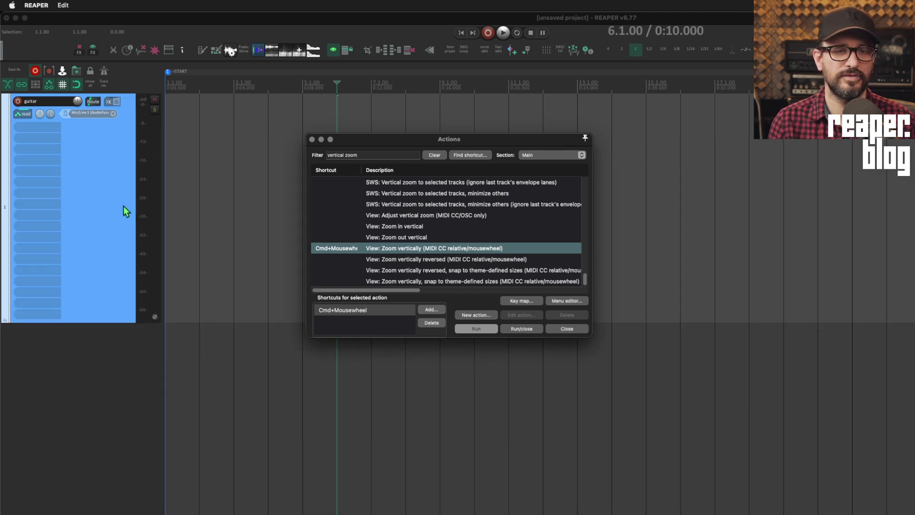
scroll(118, 202, "down", 2, "super")
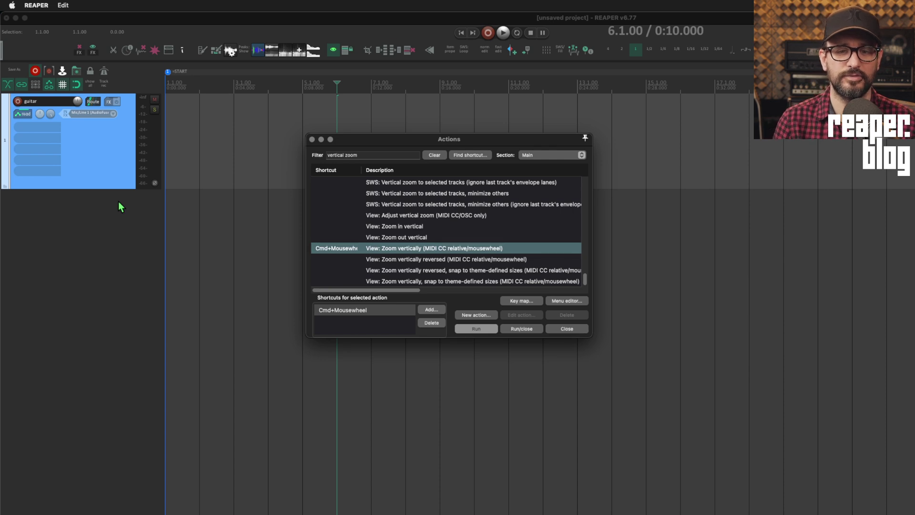
Set Maximum vertical zoom to 35% in Editing Behavior, apply, and test it on the guitar track
key("Escape")
left_click(403, 229)
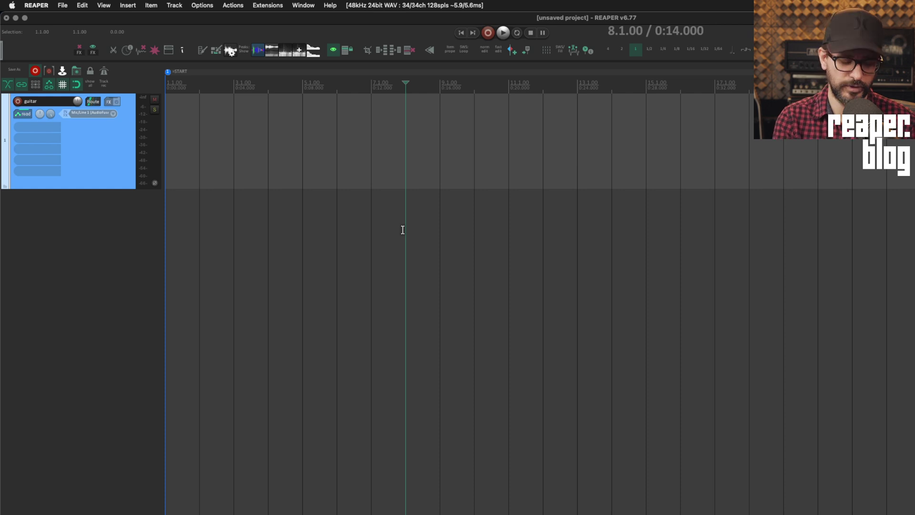
key("super+comma")
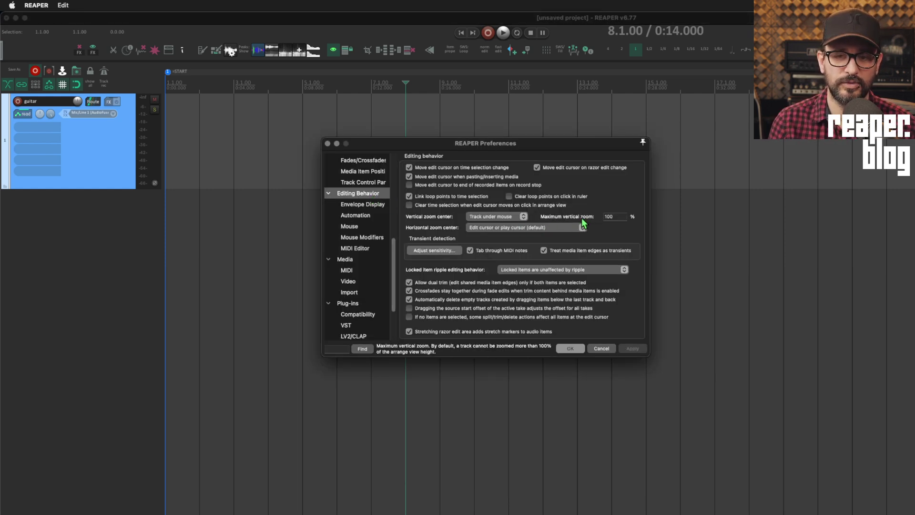
left_click(621, 218)
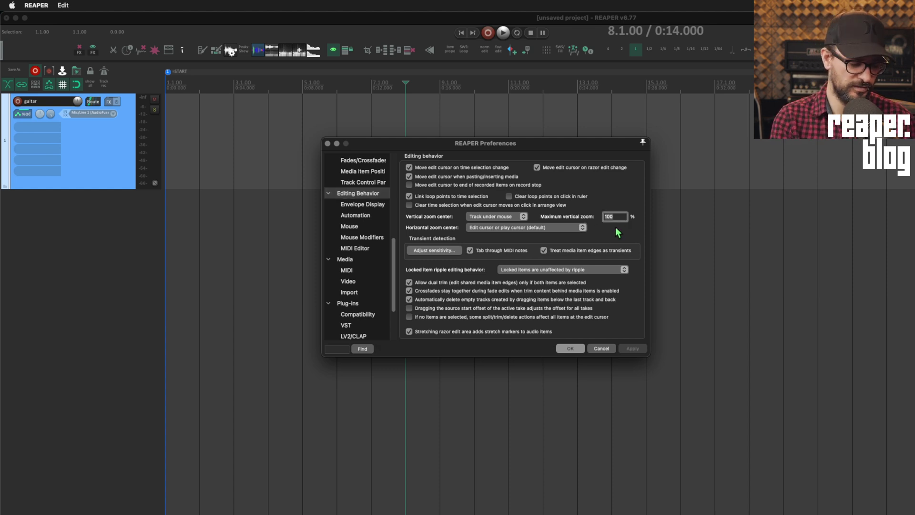
type("35")
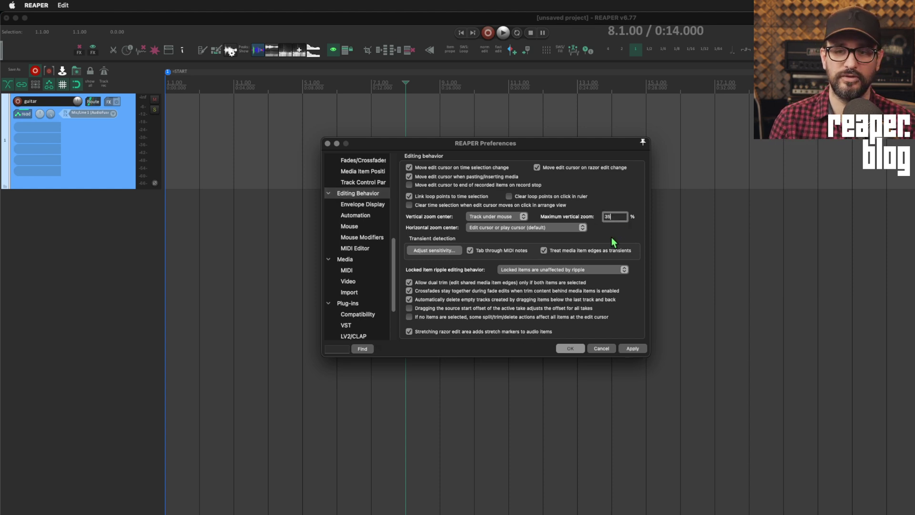
left_click(633, 348)
left_click(264, 125)
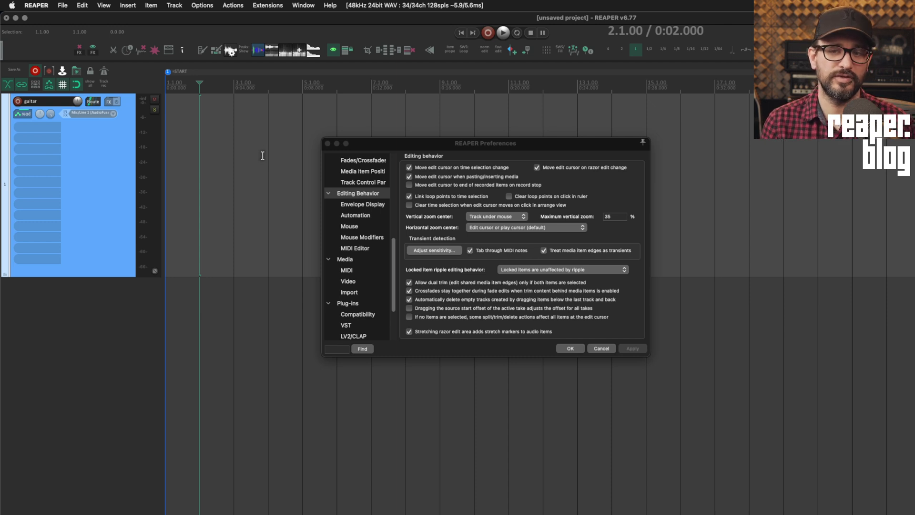
left_click(236, 161)
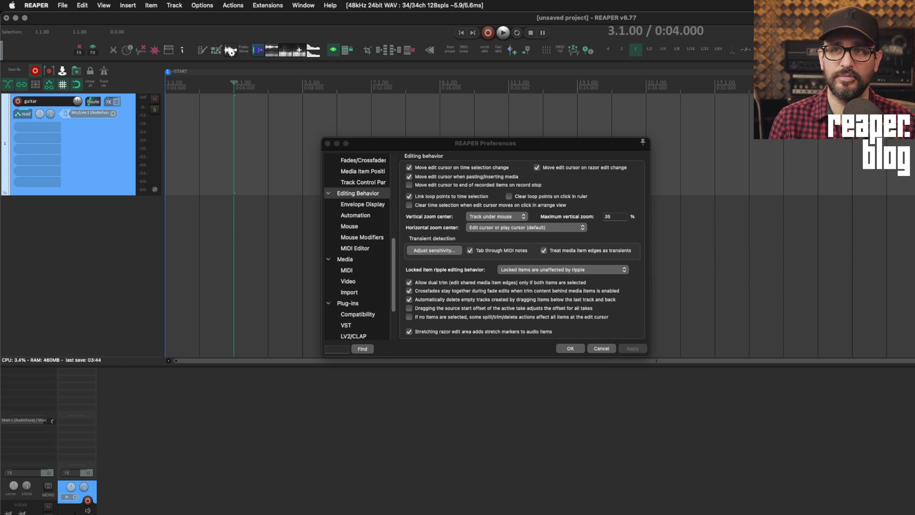
scroll(198, 302, "down", 1)
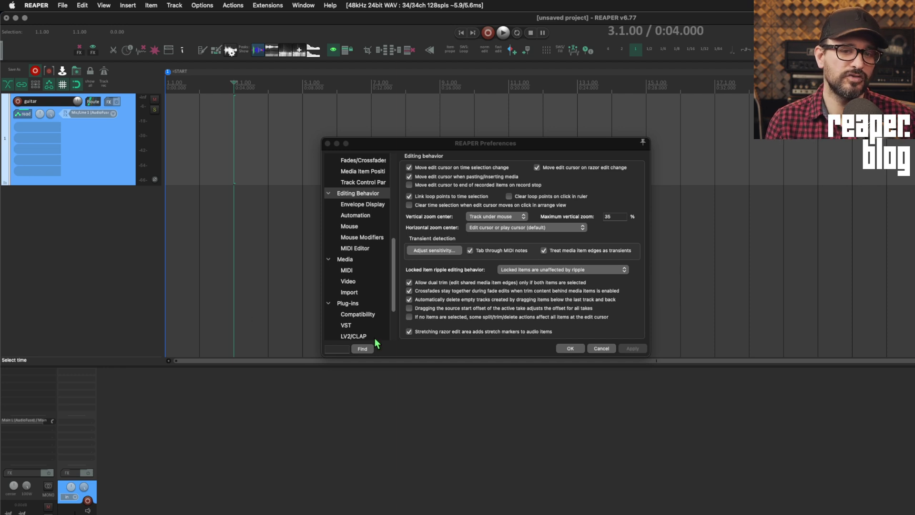
left_click(79, 297)
key("alt+d")
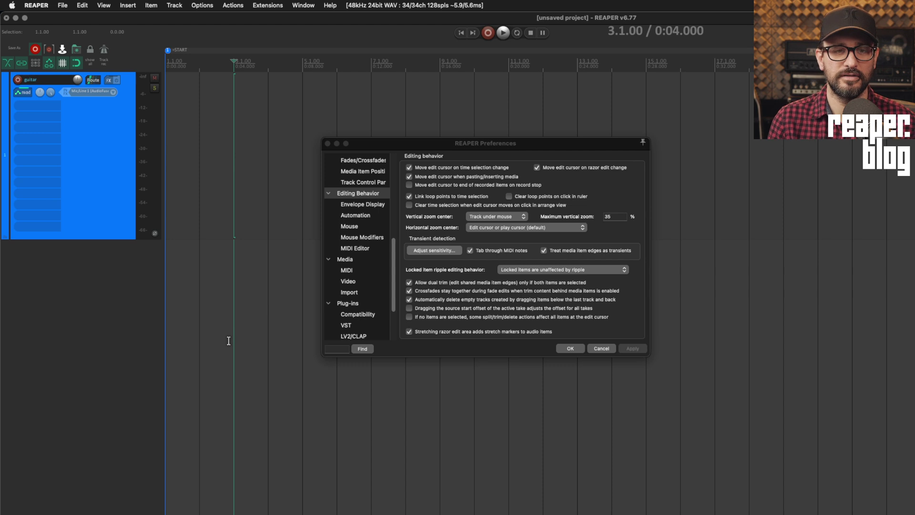
Change Maximum vertical zoom to 200% and close Preferences
mouse_move(620, 220)
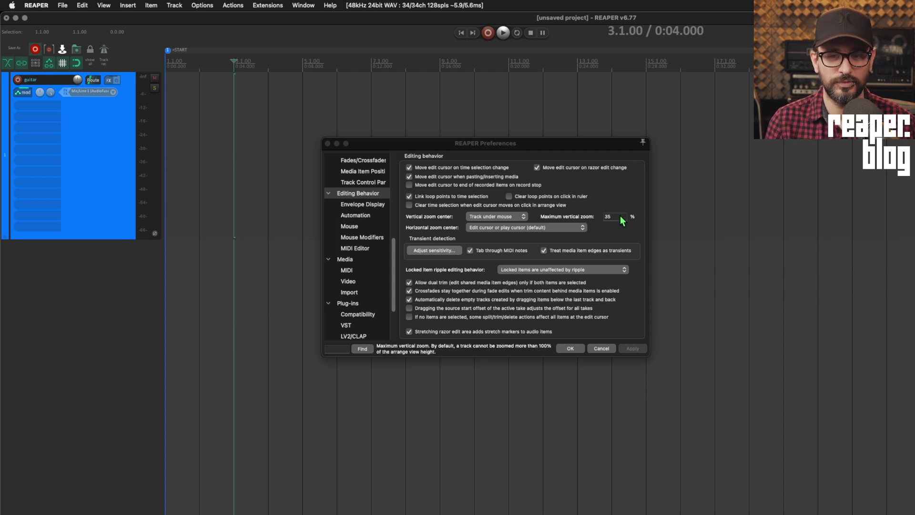
left_click(619, 217)
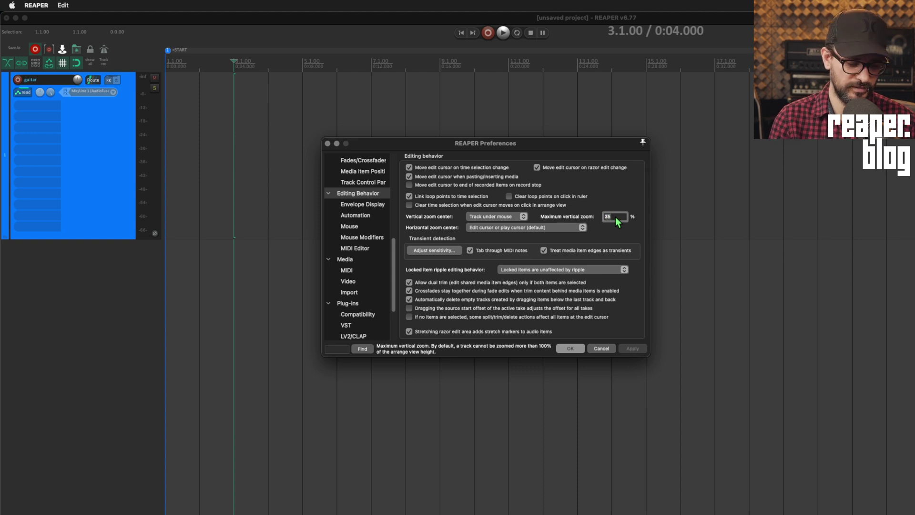
key("BackSpace")
key("BackSpace")
type("200")
key("Return")
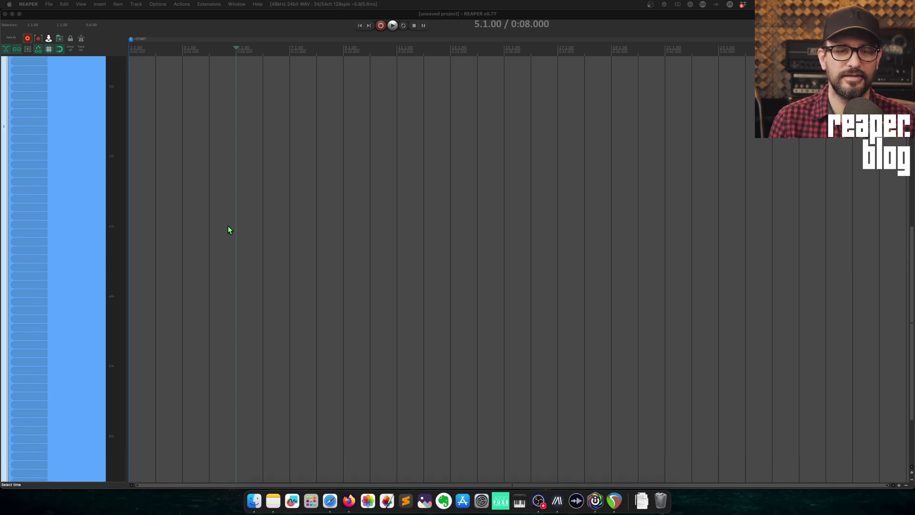
Dock the Media Explorer, fill the view with the guitar track, and set maximum vertical zoom to 1
key("super+alt+x")
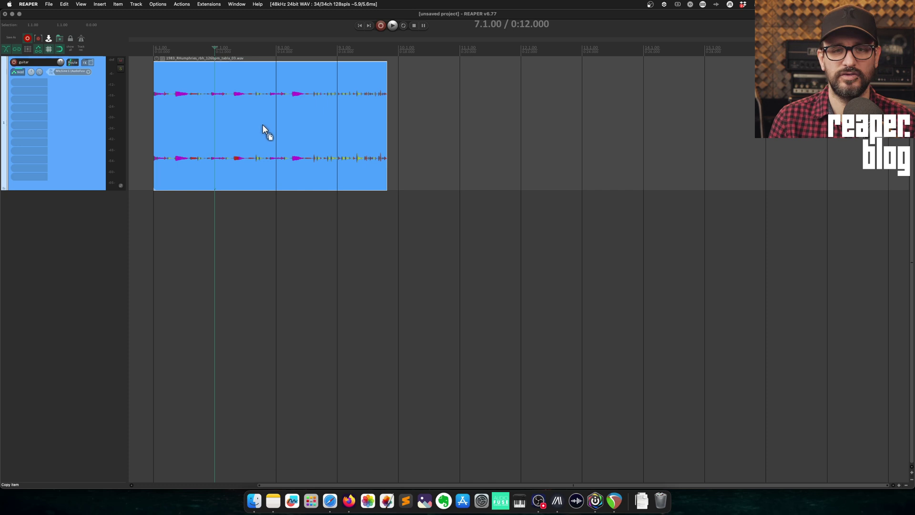
key("grave")
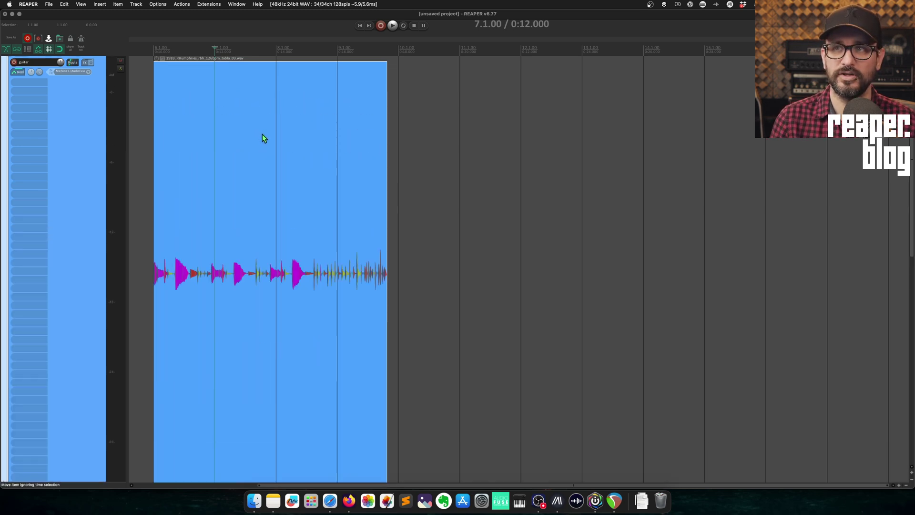
scroll(266, 149, "up", 5)
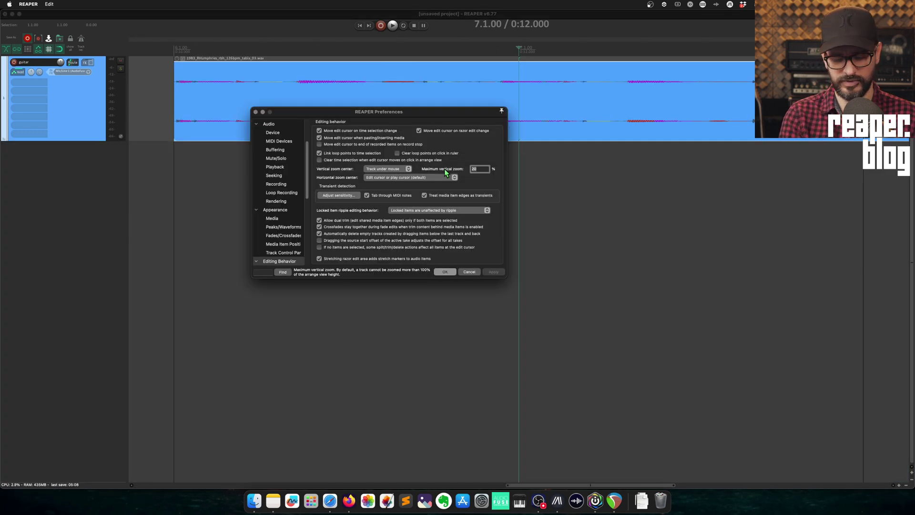
type("1")
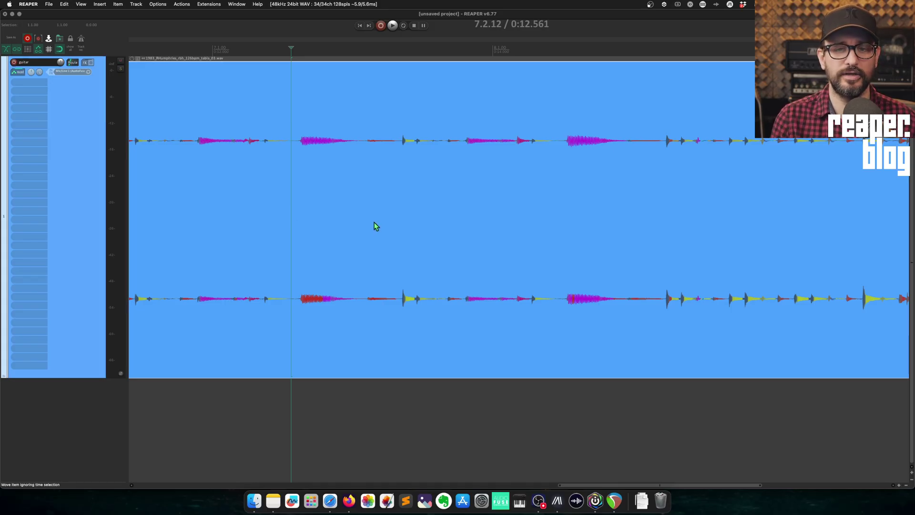
left_click(290, 190)
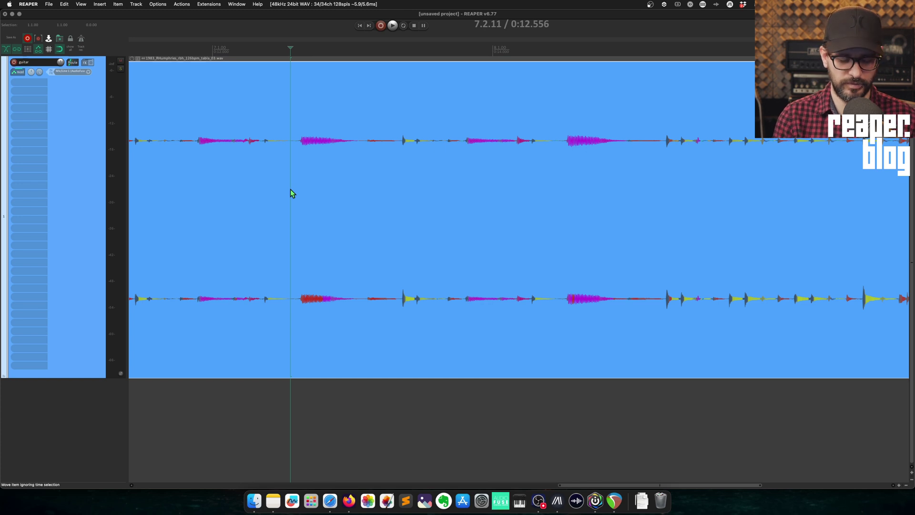
key("super+comma")
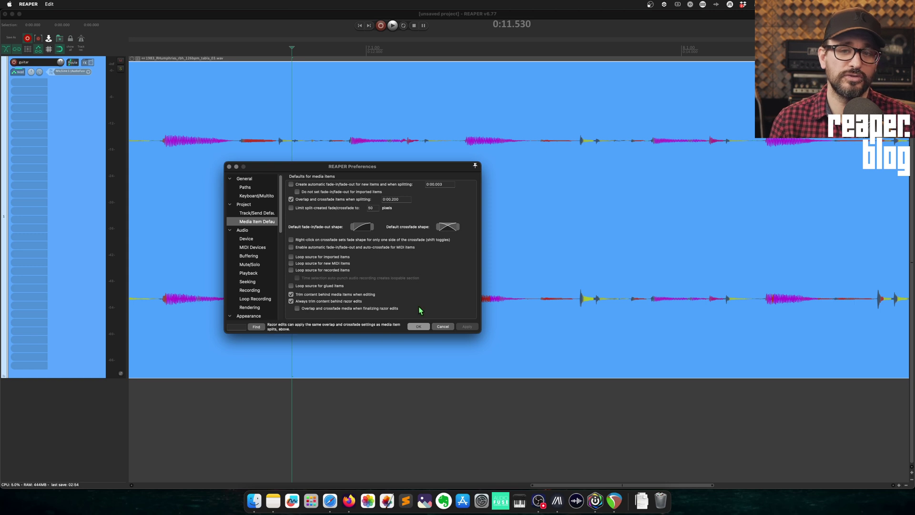
Split the tabla item at three points with S and select the first crossfade's time span
left_click(420, 327)
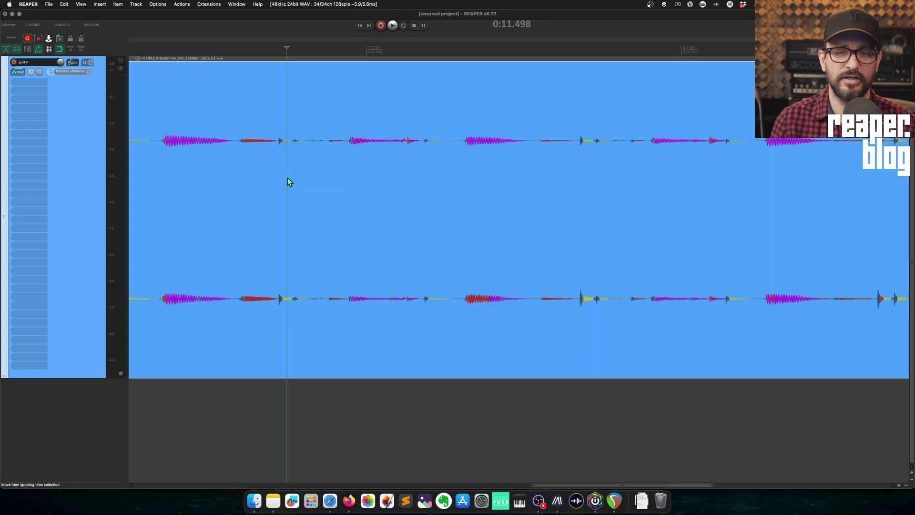
scroll(288, 181, "down", 3)
left_click(451, 155)
key("s")
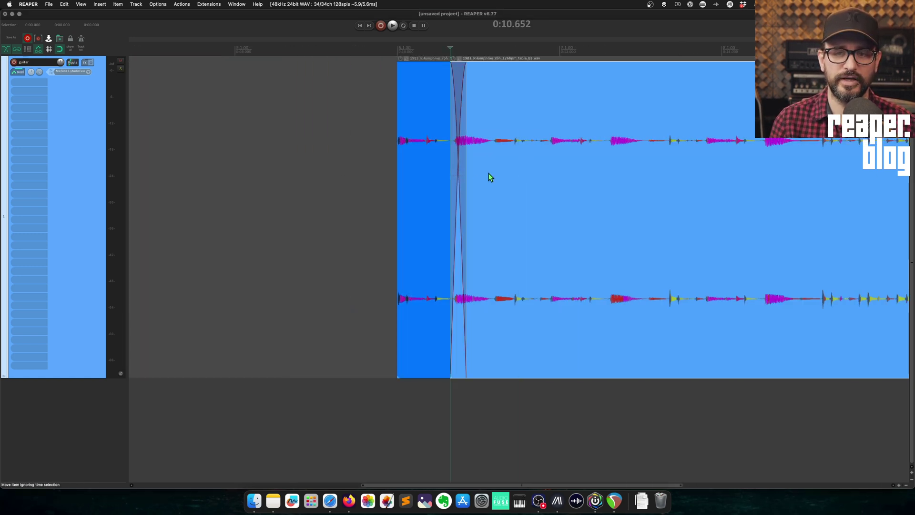
left_click(538, 157)
key("s")
left_click(608, 151)
key("s")
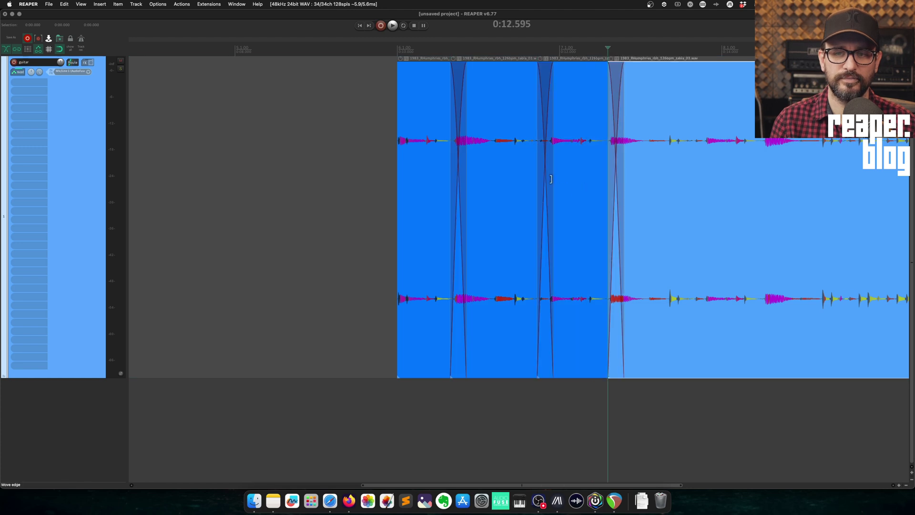
scroll(551, 179, "right", 3)
left_click_drag(334, 126, 350, 130)
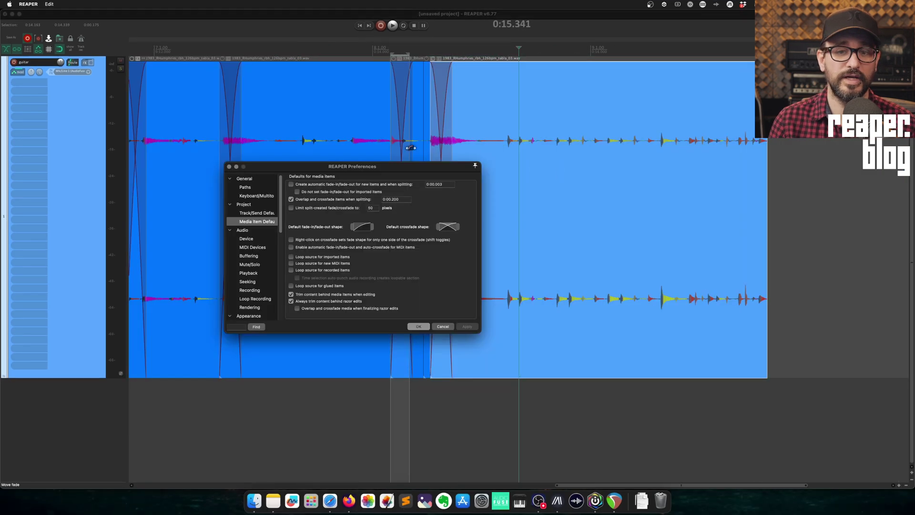
Enable 'Limit split-created fade/crossfade to' 90 pixels, apply, and split the tabla item again
left_click(349, 209)
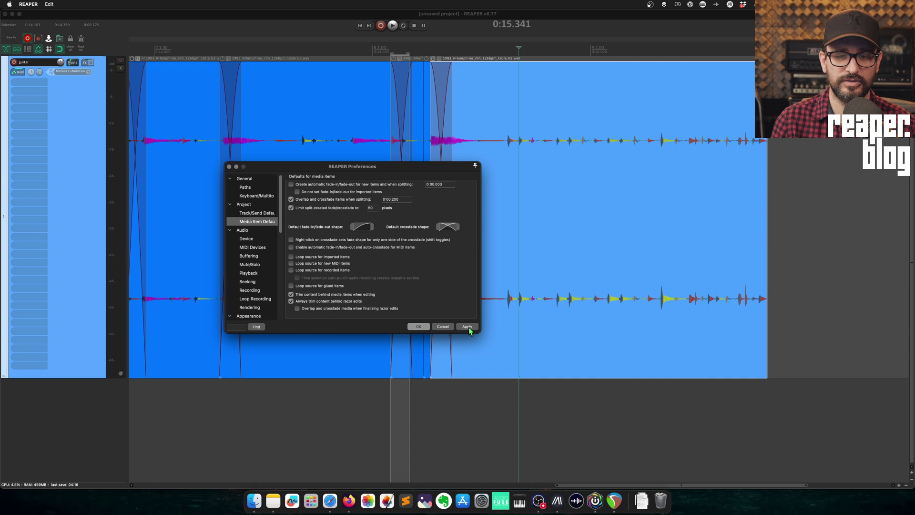
left_click(468, 326)
left_click(419, 327)
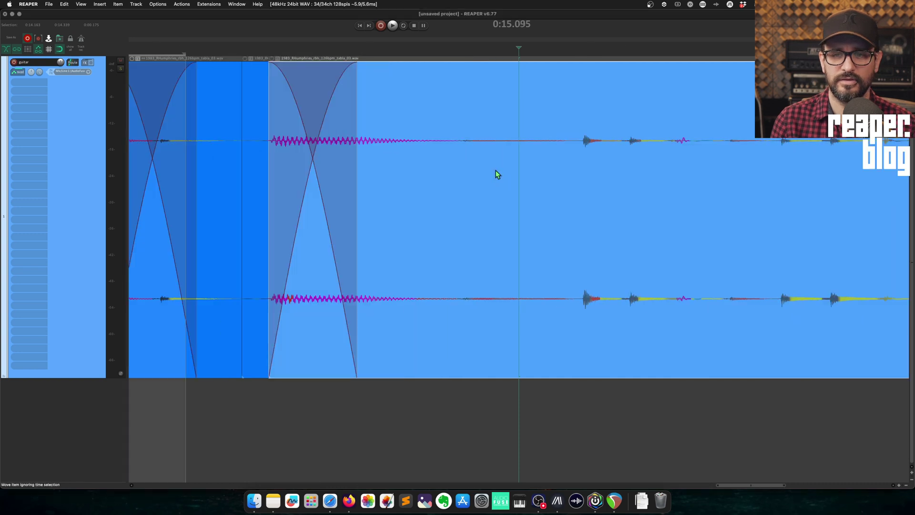
key("s")
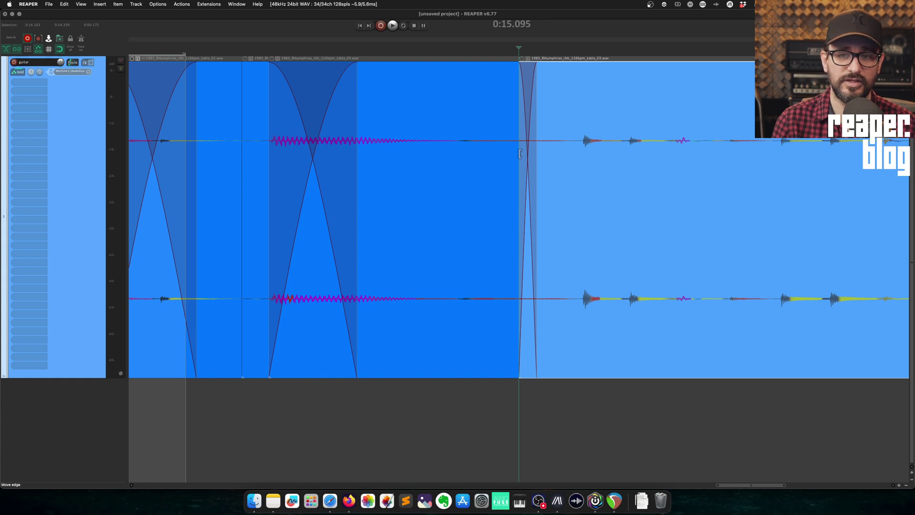
Crossfade the items across a selection, split the left item, and shrink the crossfade to a short range
left_click_drag(520, 154, 536, 150)
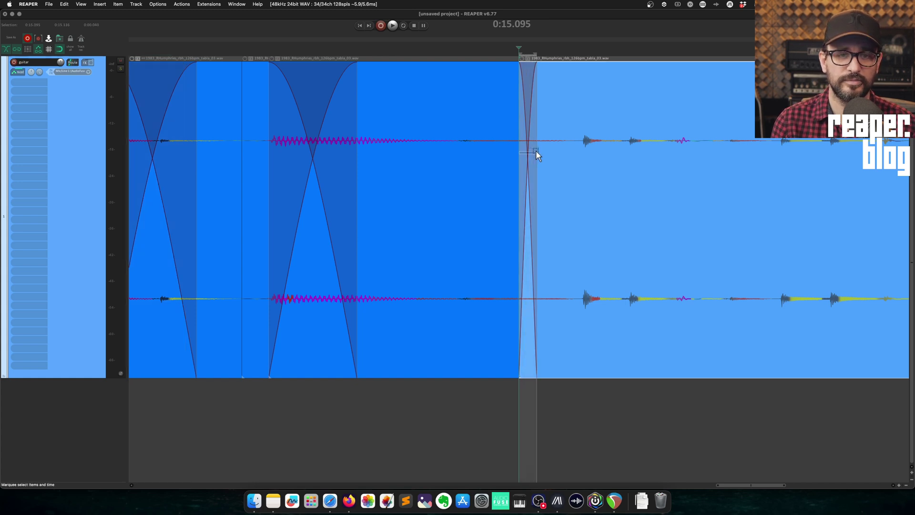
key("super+z")
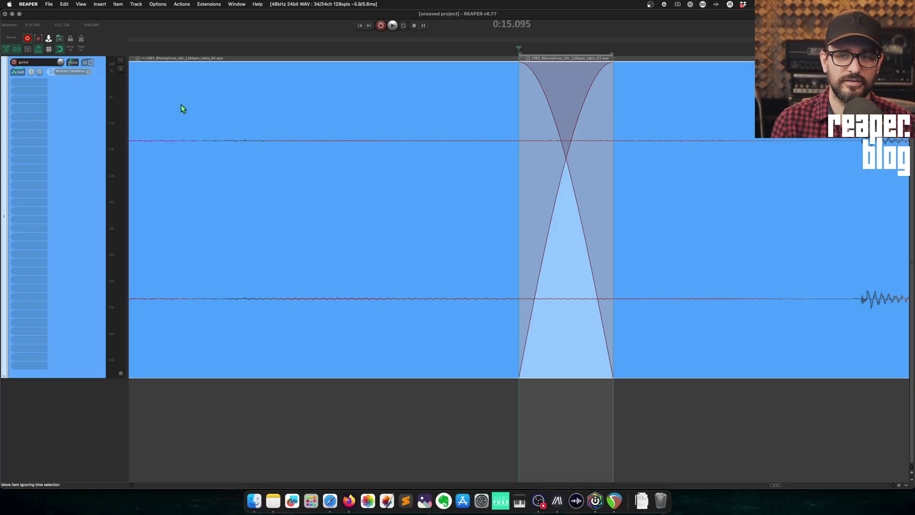
left_click(279, 163)
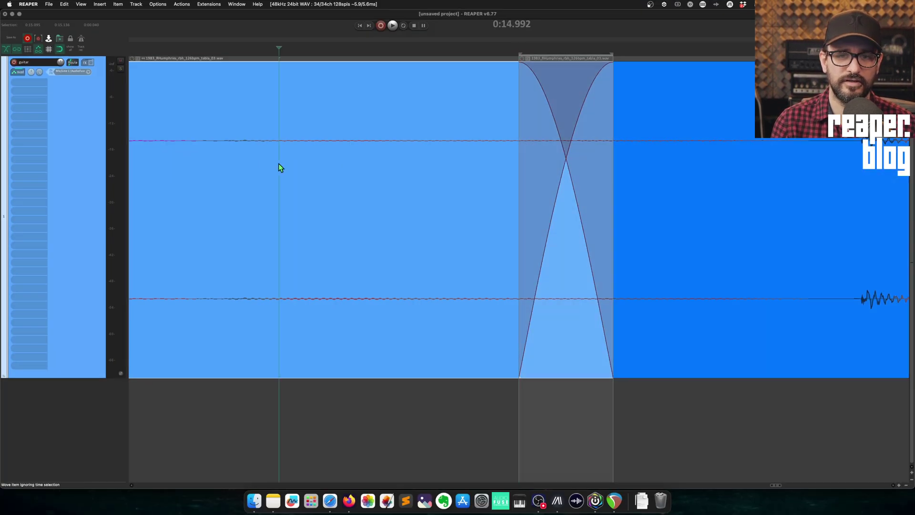
key("s")
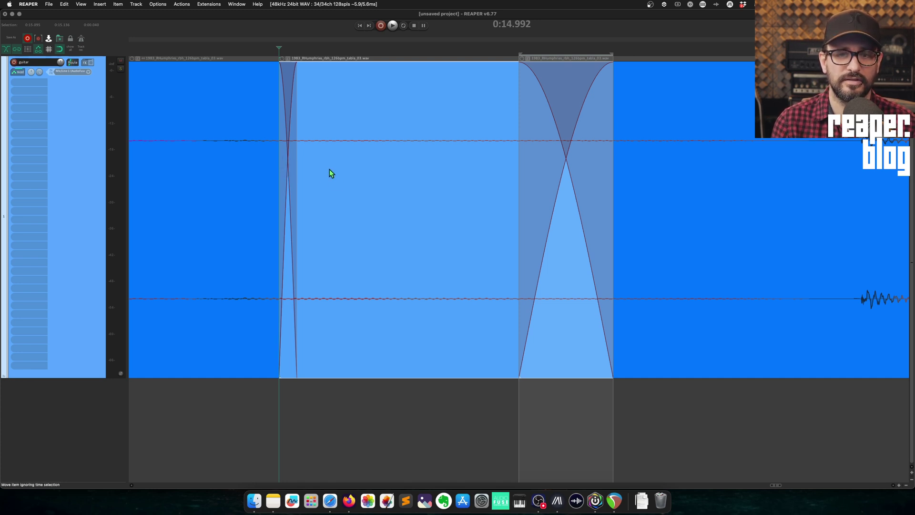
scroll(308, 170, "up", 8)
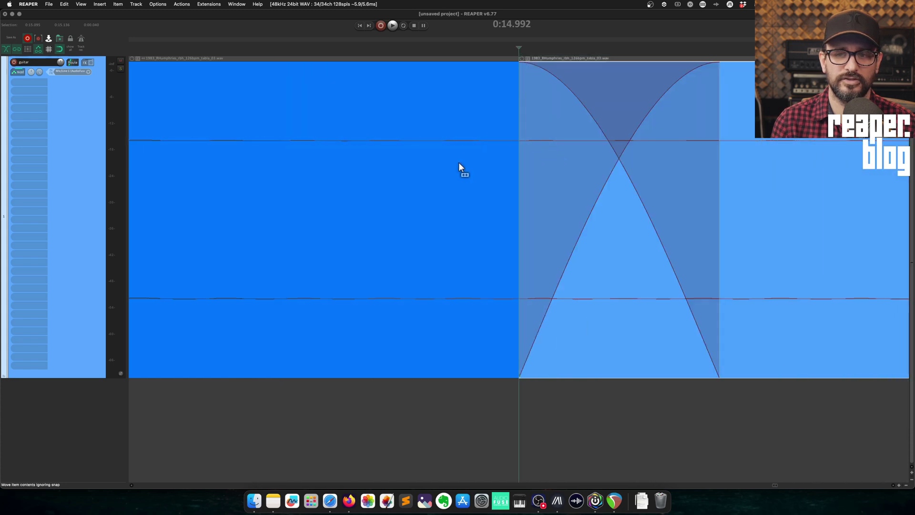
scroll(450, 163, "down", 4)
left_click_drag(528, 154, 611, 152)
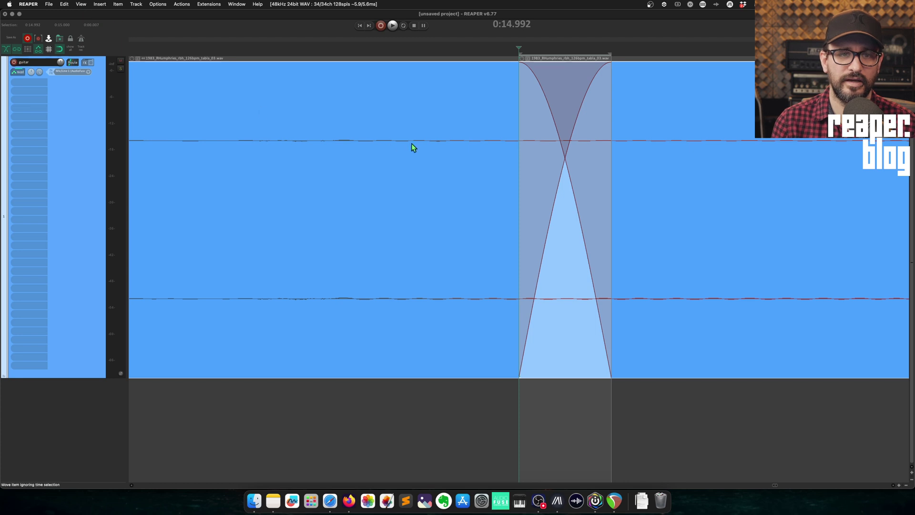
key("x")
Split the item further left, then undo the recent edits
left_click(331, 193)
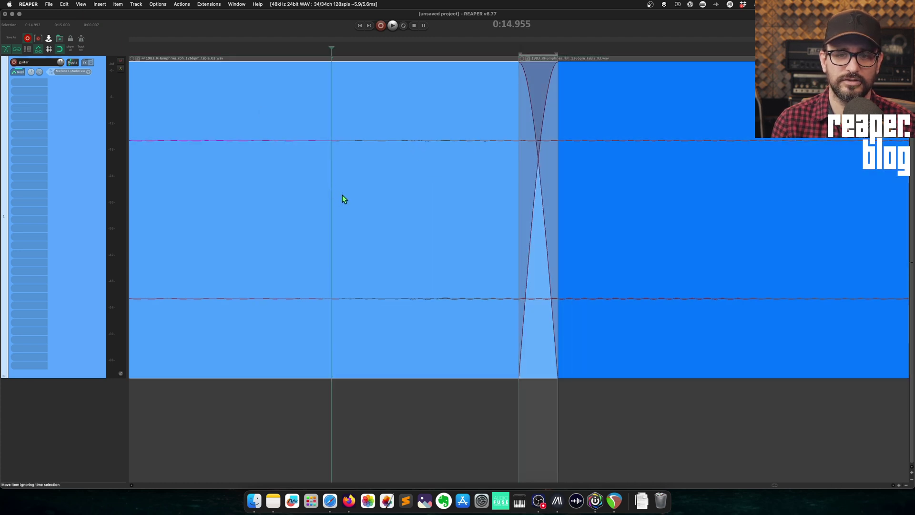
key("s")
left_click(342, 178)
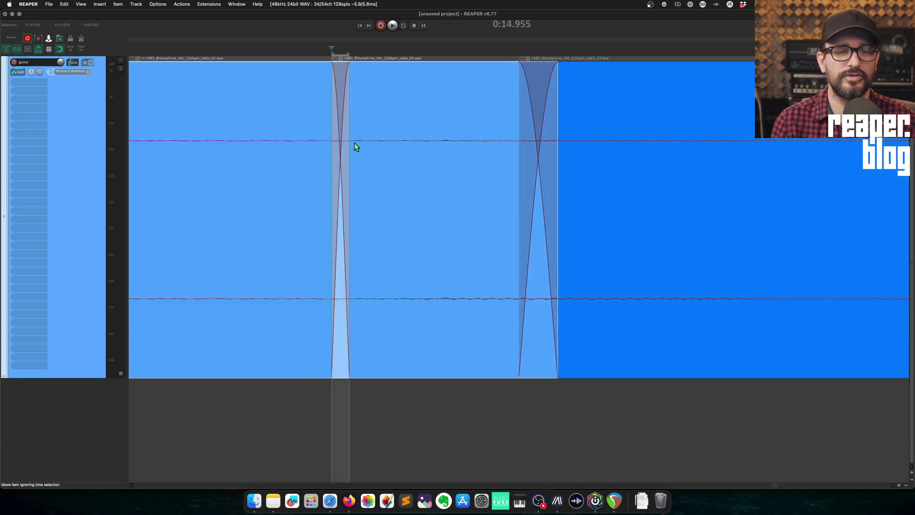
key("super+z")
key("super+z")
key("super+z")
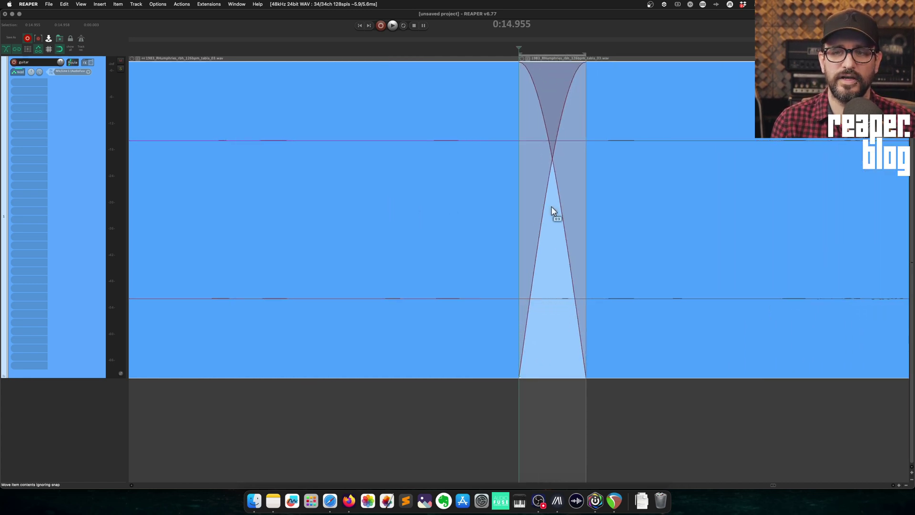
key("super+z")
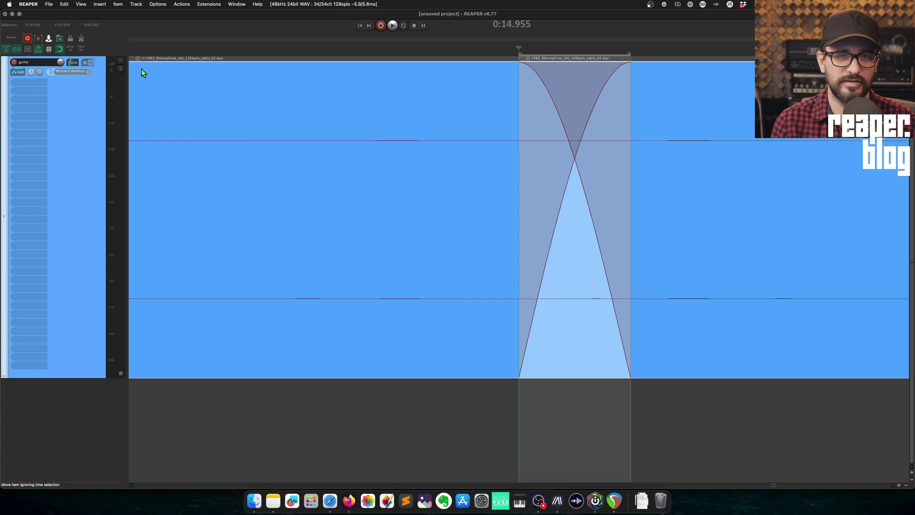
key("super+z")
key("super+z")
key("super+z")
key("super+z")
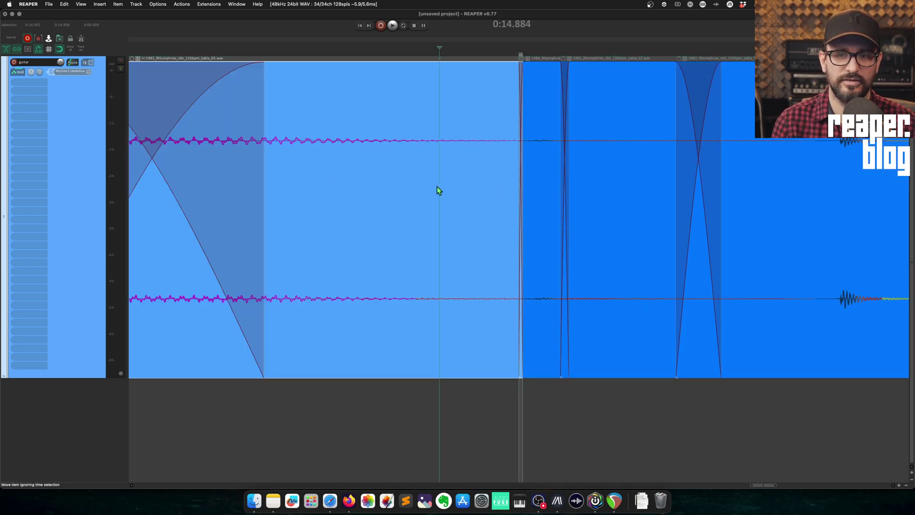
key("super+z")
key("super+z")
key("super+z")
key("super+z")
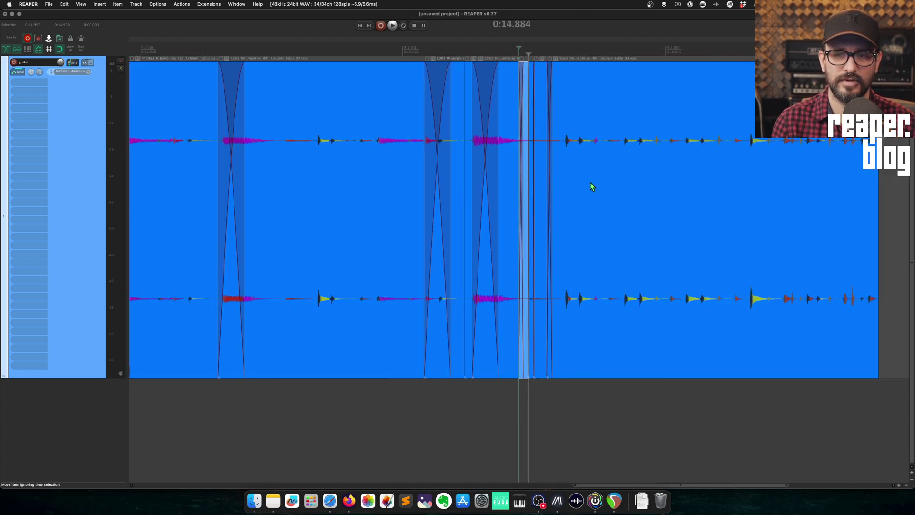
Split the right-hand item, move it, undo those edits, and reopen Media Item Defaults preferences
left_click(609, 178)
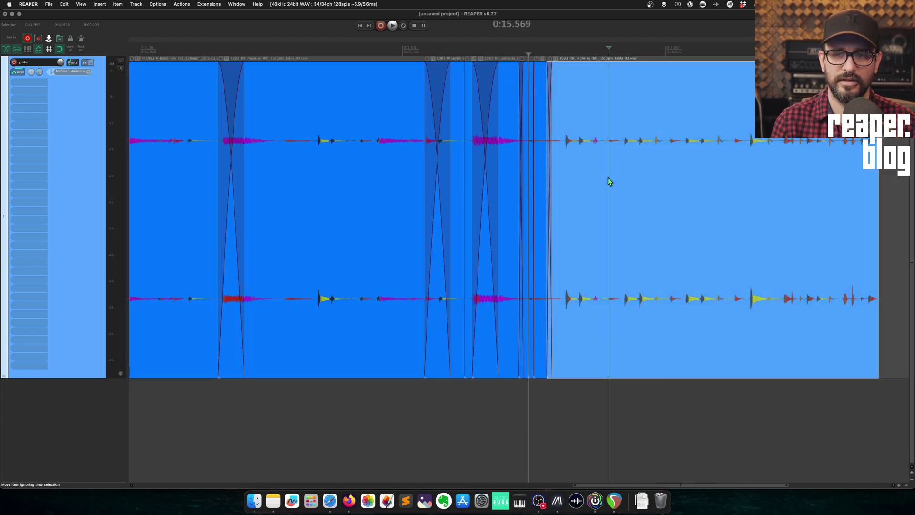
scroll(606, 181, "down", 2)
key("s")
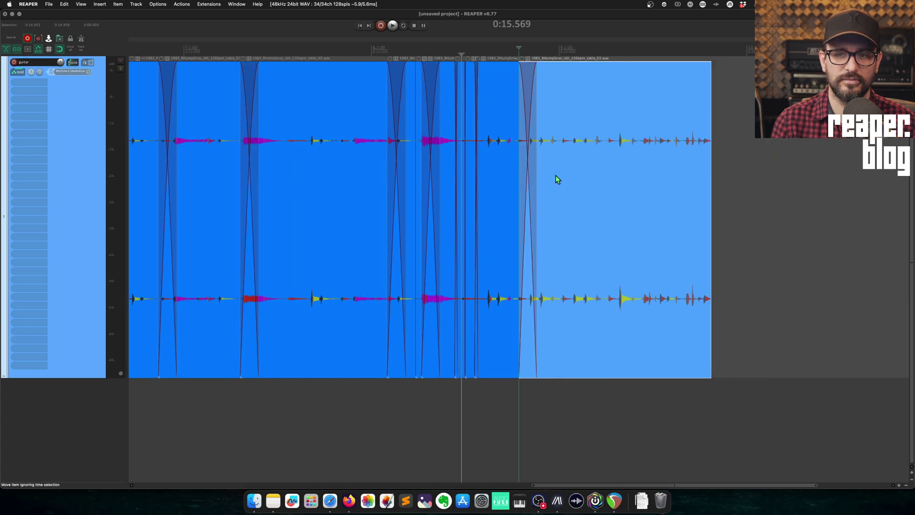
left_click_drag(520, 153, 579, 169)
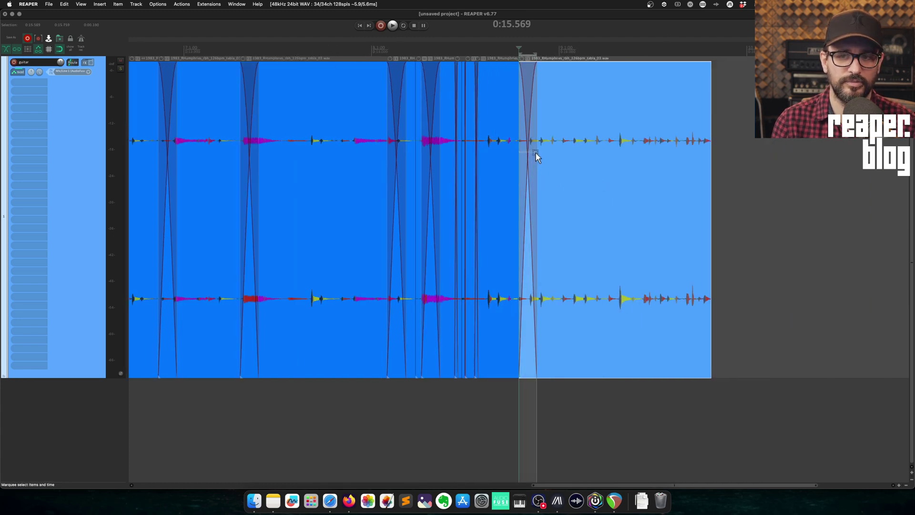
scroll(547, 153, "up", 3)
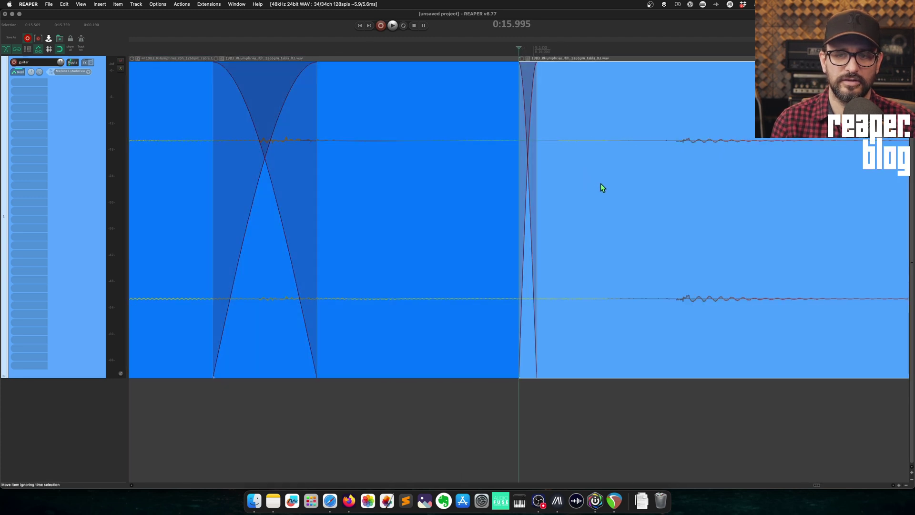
left_click(636, 181)
key("super+z")
key("super+z")
key("super+z")
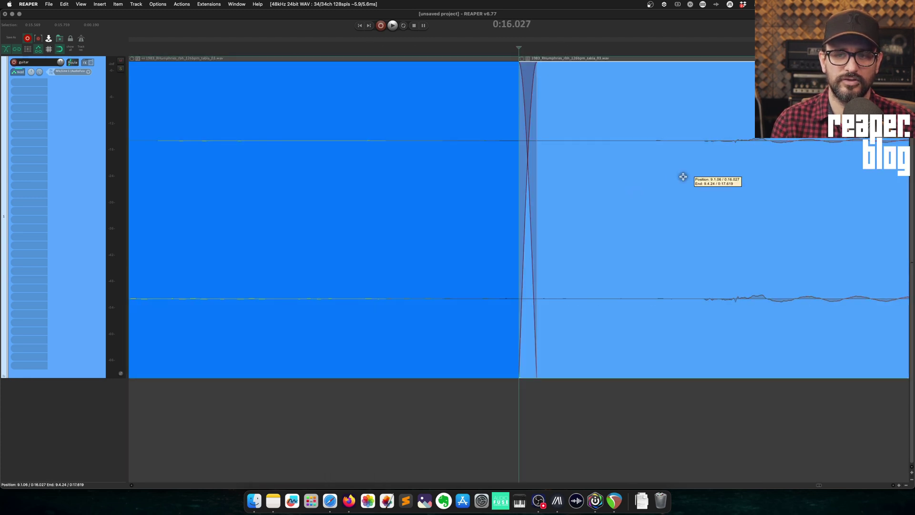
key("super+z")
key("super+z")
key("super+z")
key("super+z")
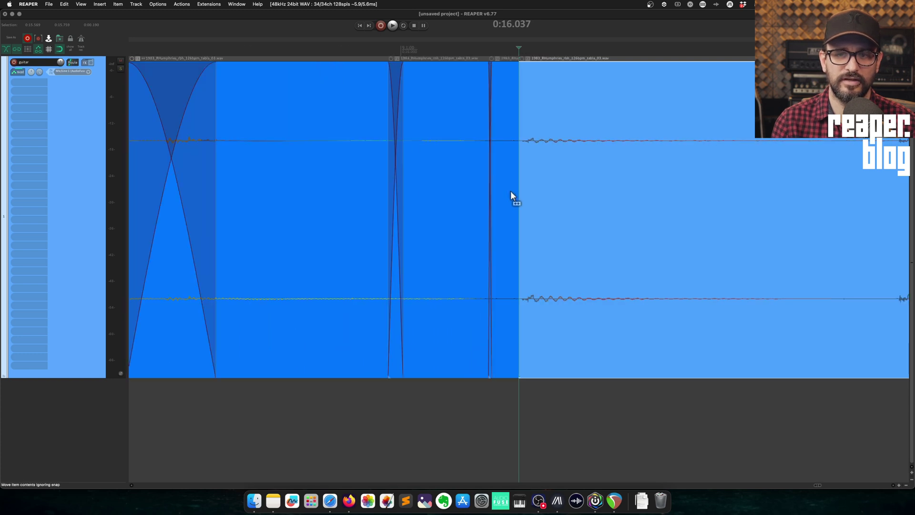
key("super+z")
key("super+z")
key("super+z")
key("super+z")
key("super+z")
key("super+z")
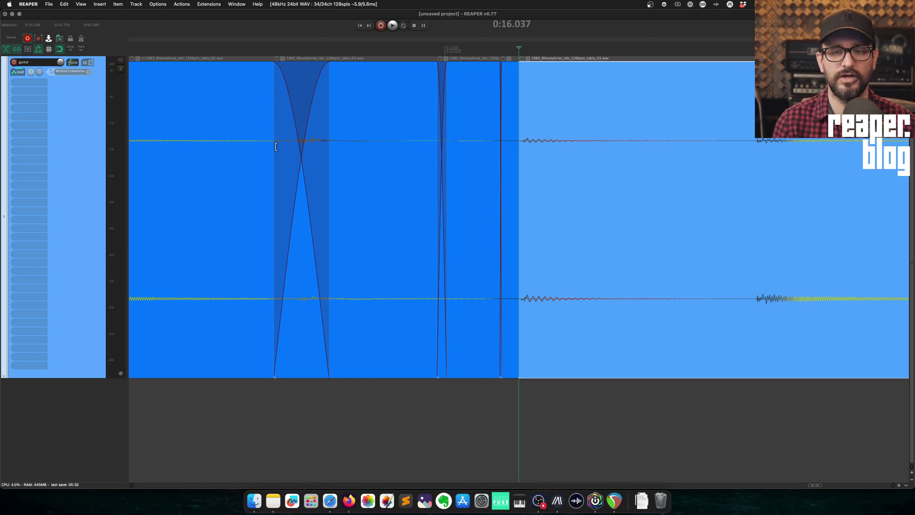
key("super+z")
key("super+comma")
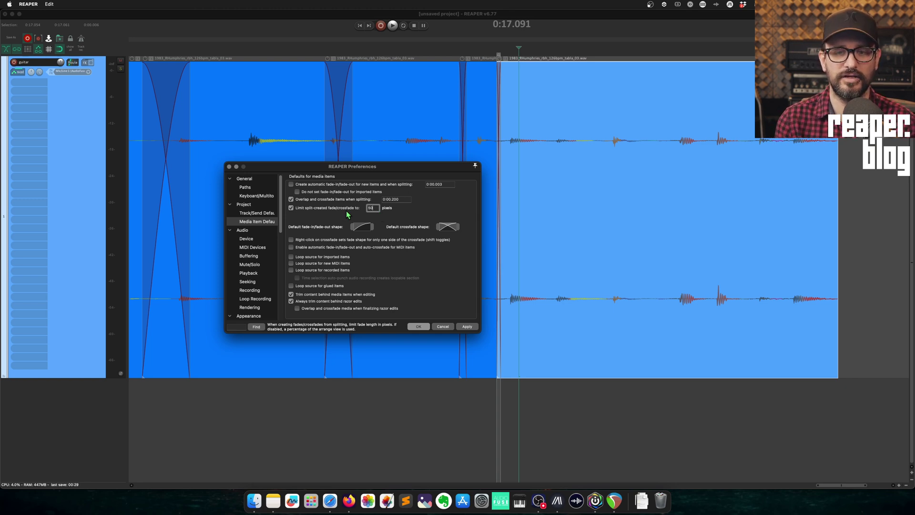
Untick the split crossfade length limit and set the split overlap length to 0
left_click(291, 208)
double_click(404, 201)
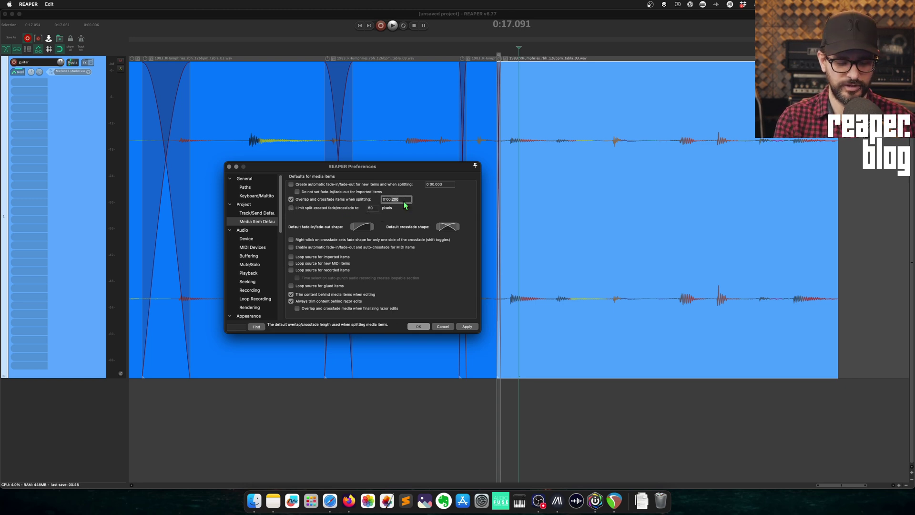
type("0")
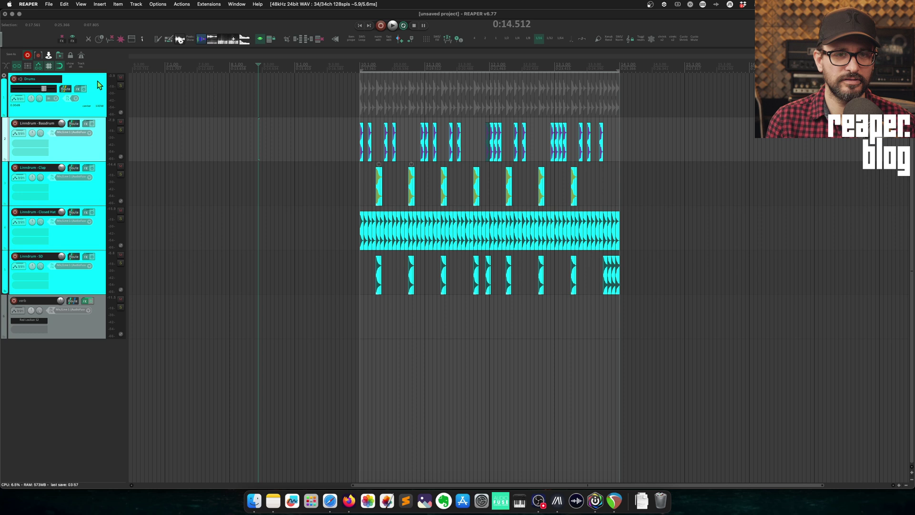
Play back the full drum mix from the start of the time selection
left_click(98, 82)
left_click(361, 63)
key("space")
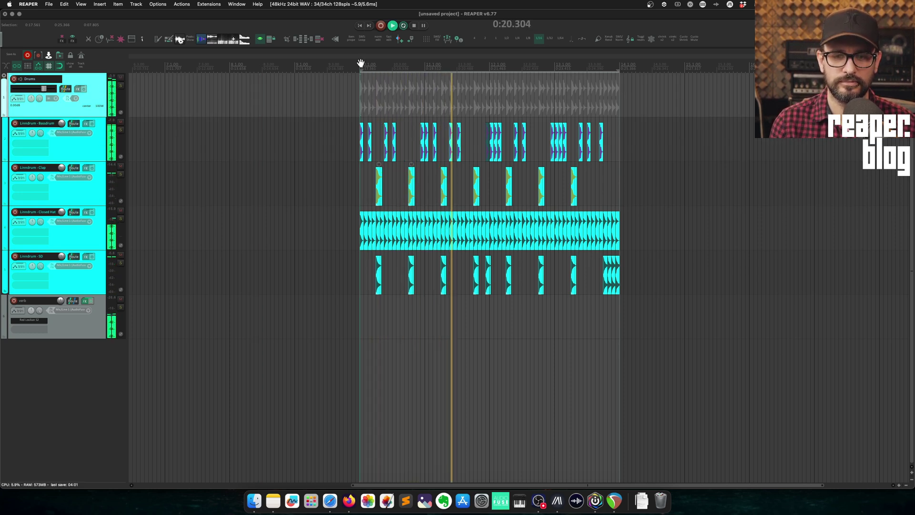
key("space")
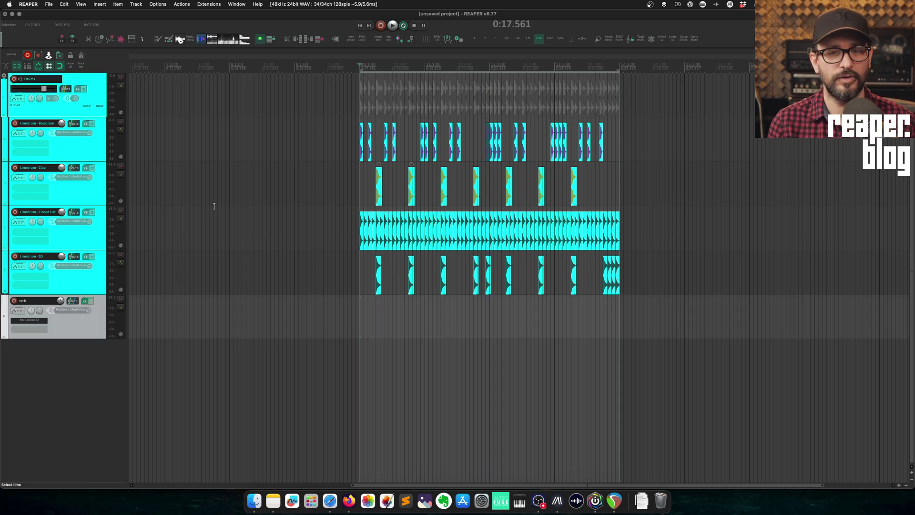
Solo the Linndrum - Clap track and play it back with its reverb
left_click(120, 175)
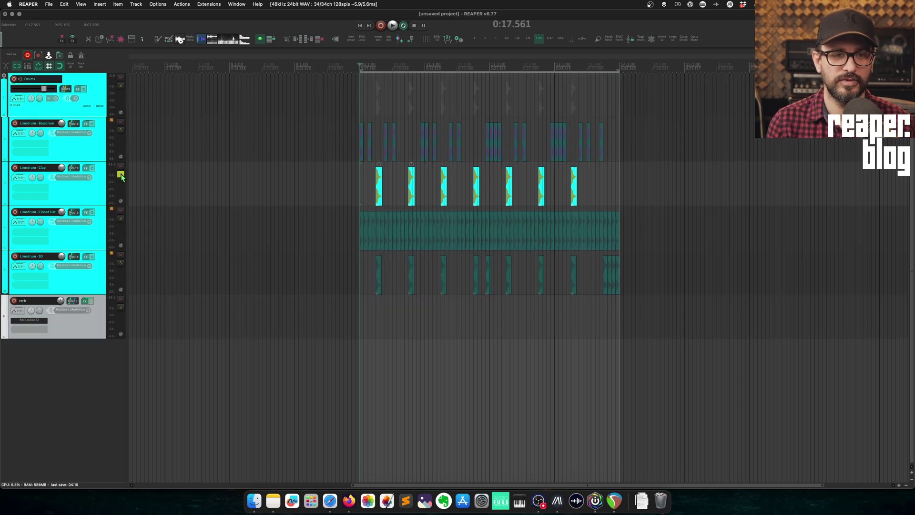
key("space")
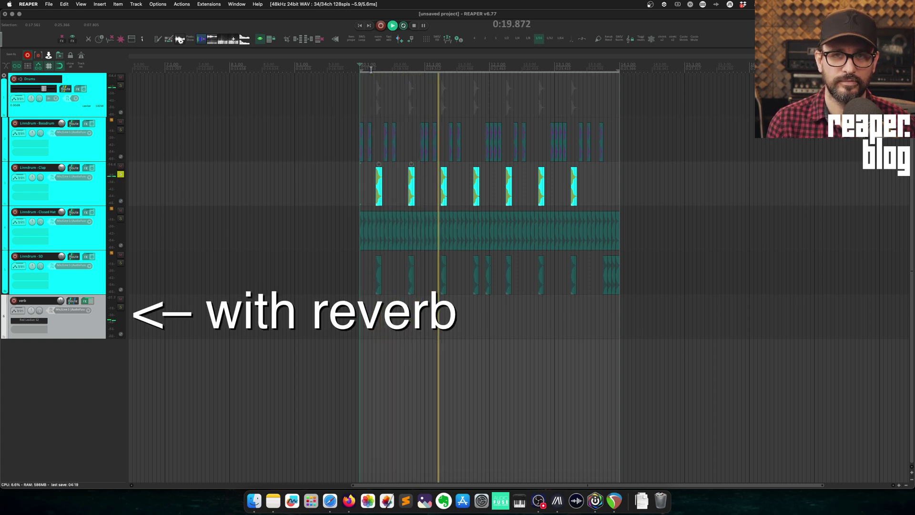
key("space")
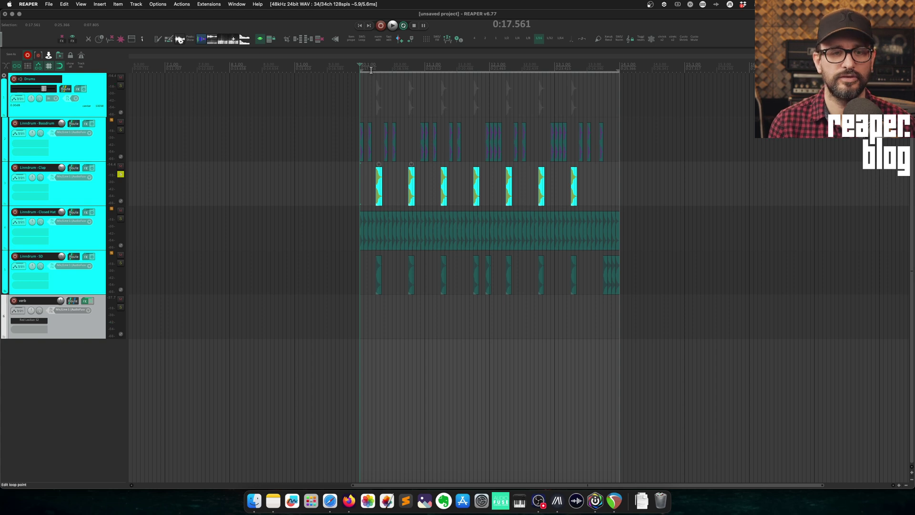
Solo the clap with routing ignored, play it without reverb, then clear the solo with F6
right_click(120, 175)
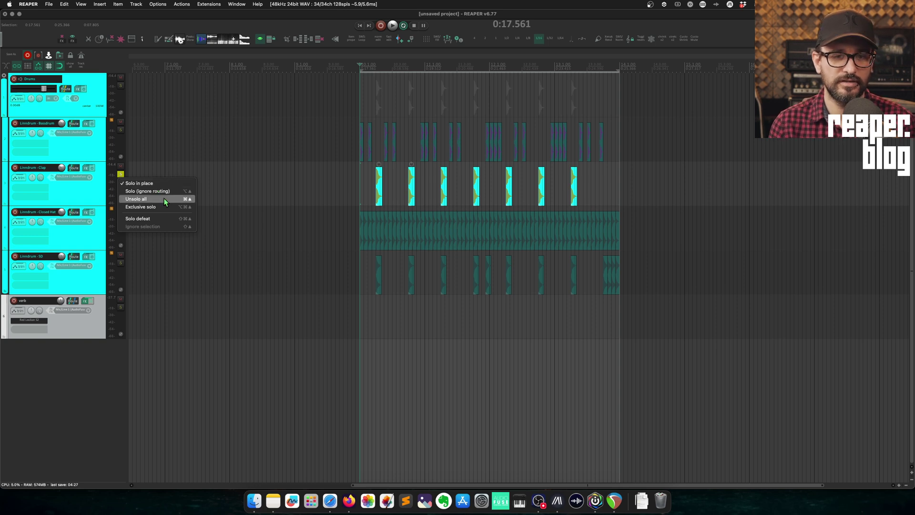
left_click(162, 191)
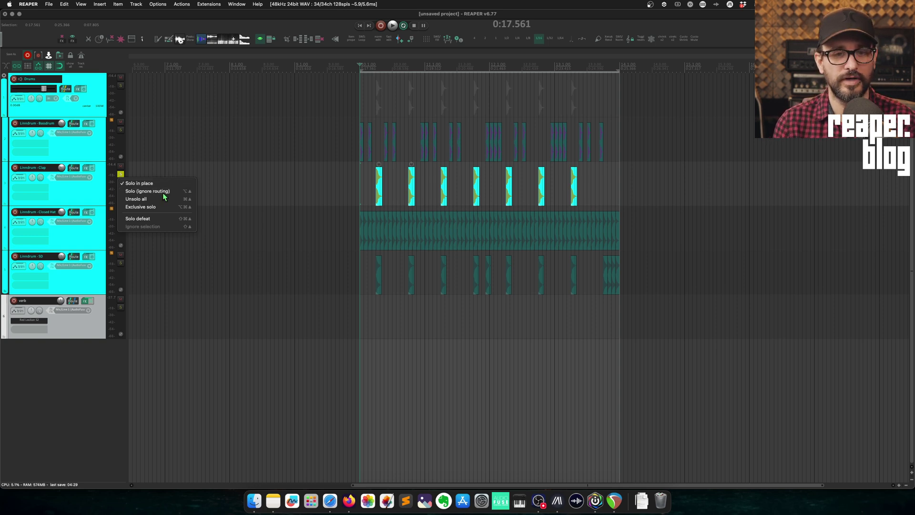
key("space")
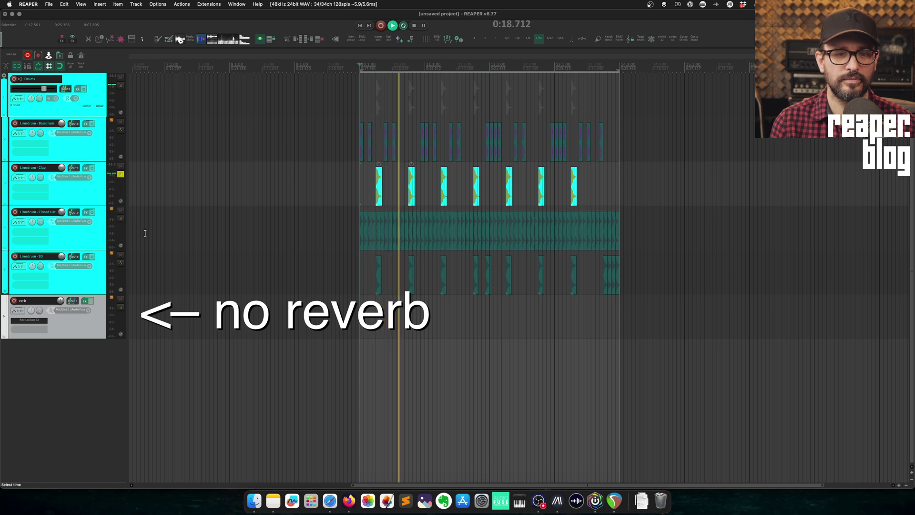
key("space")
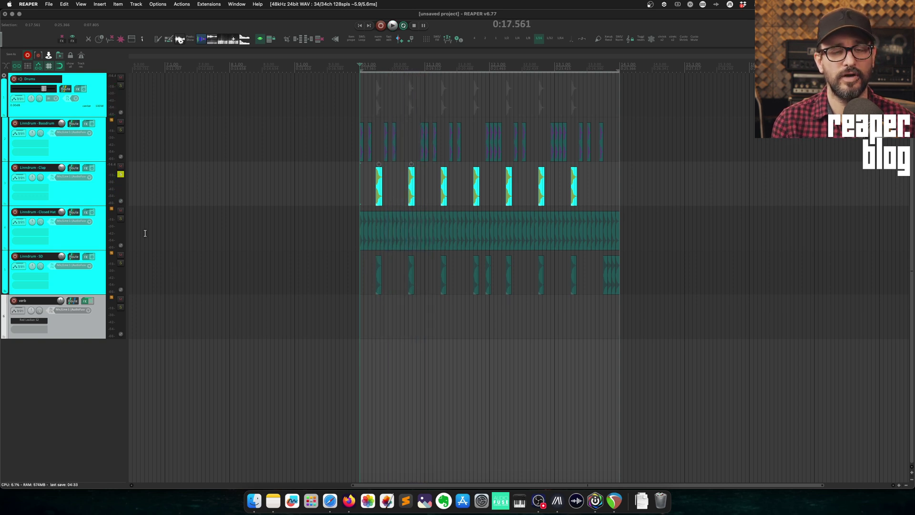
left_click(82, 202)
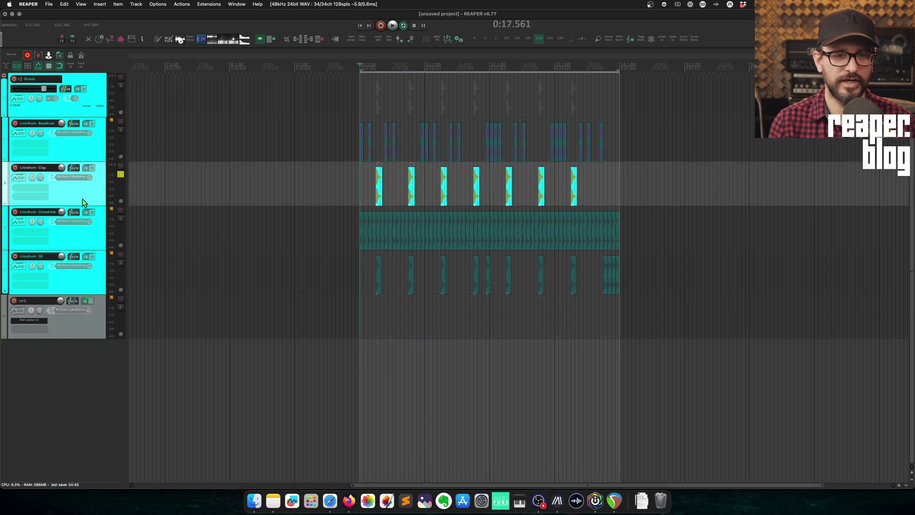
key("F6")
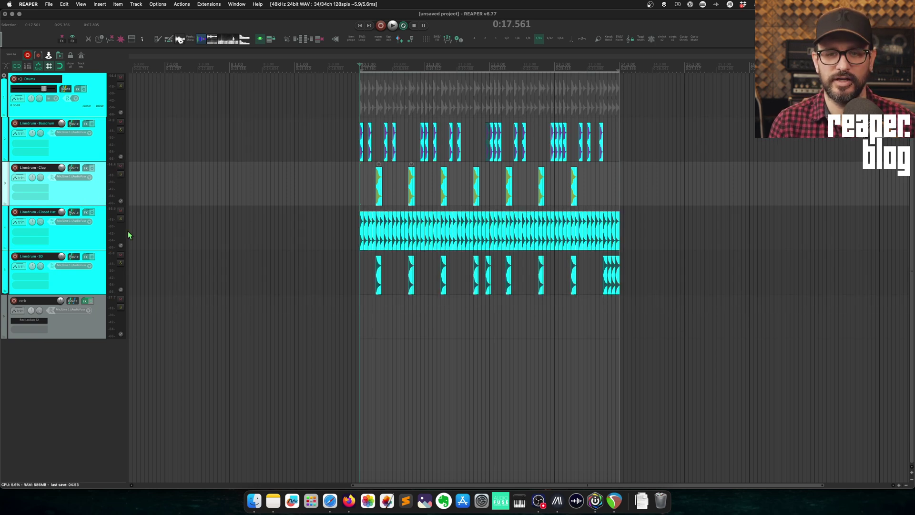
left_click(121, 130)
key("space")
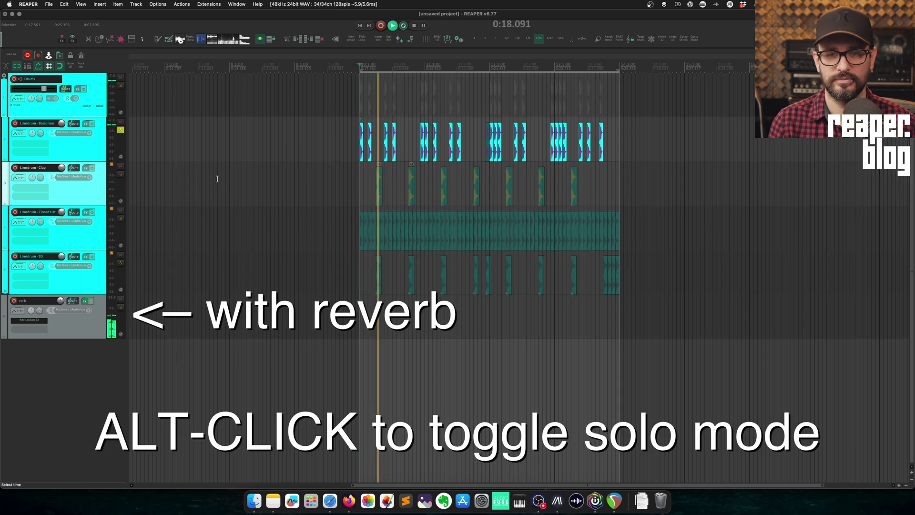
left_click(120, 130, "alt")
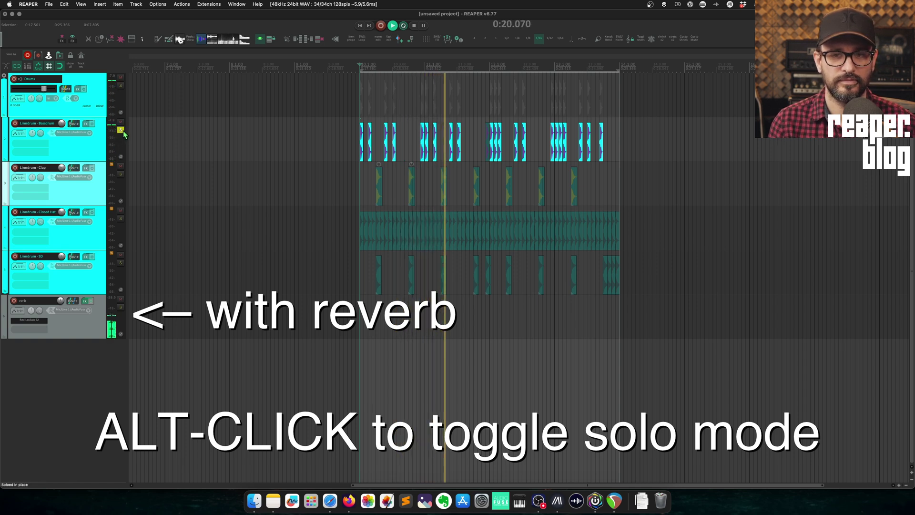
left_click(121, 131, "alt")
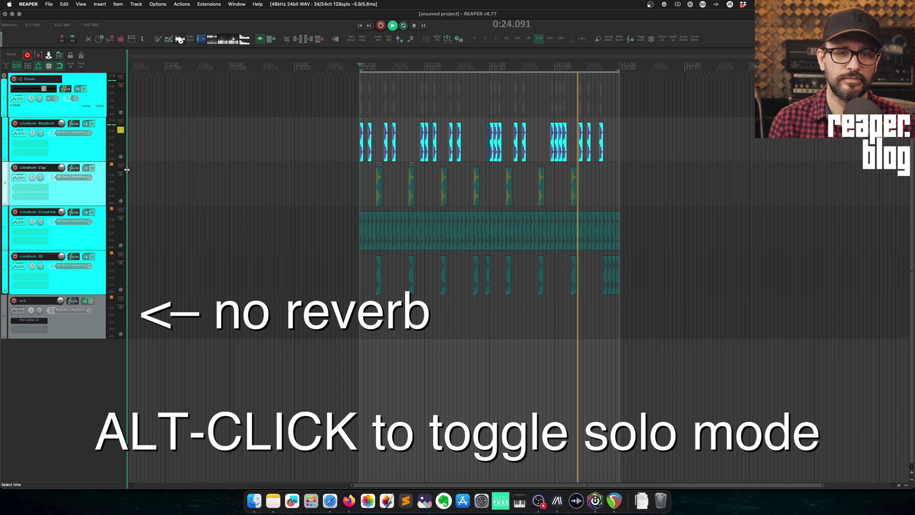
key("space")
left_click(121, 132)
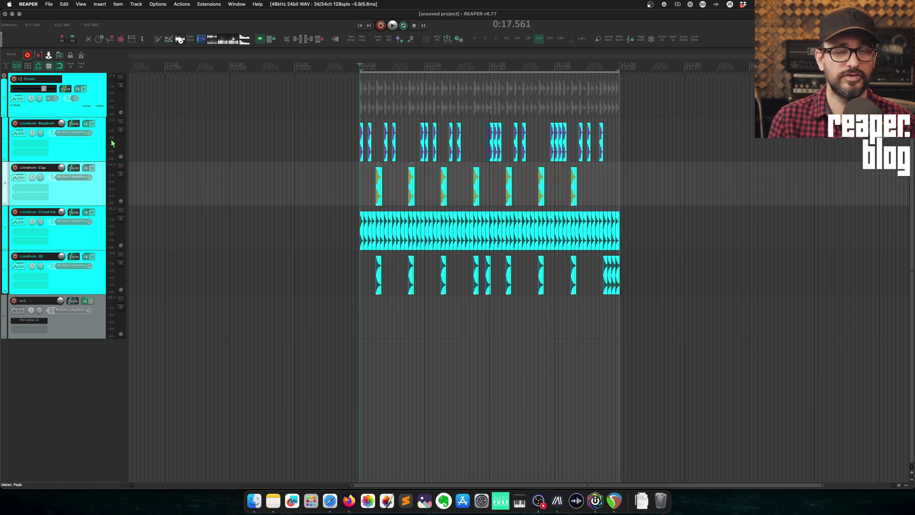
right_click(121, 131)
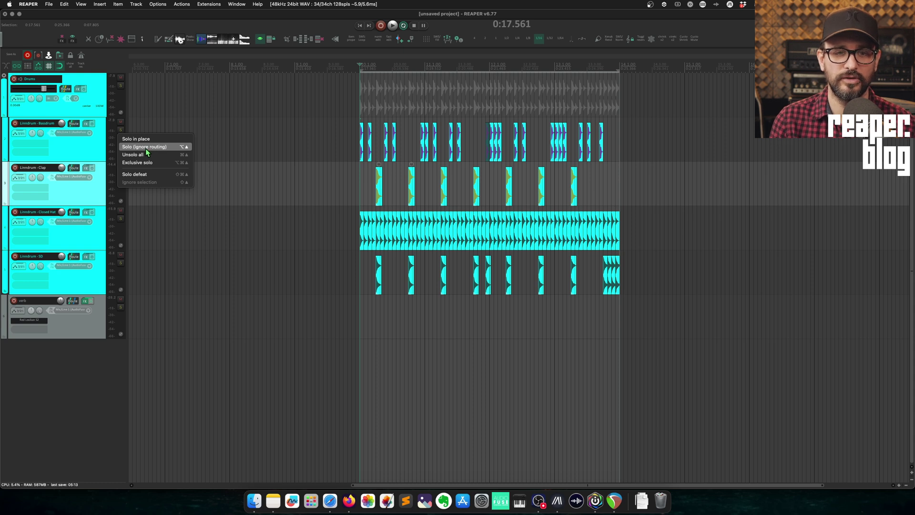
left_click(100, 168)
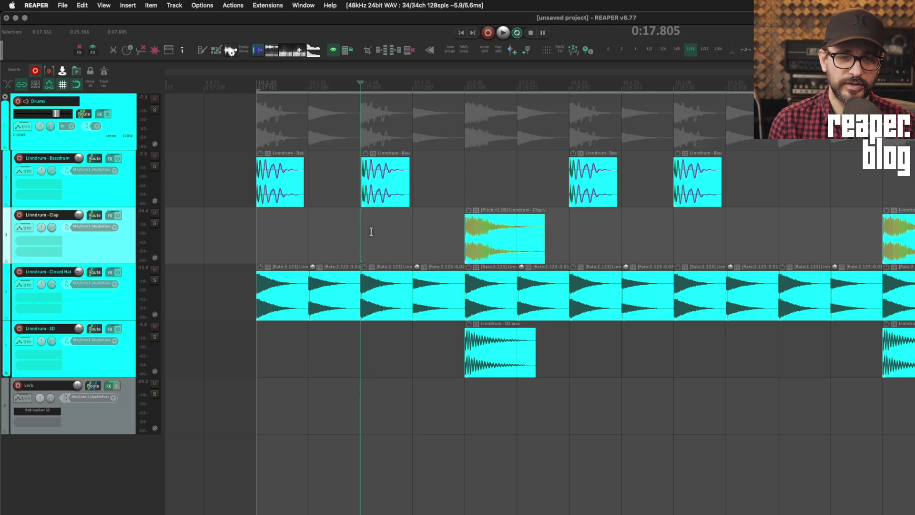
Set Pitch adjust to 2 semitones in the 0:17.808 bass drum item's properties
double_click(382, 193)
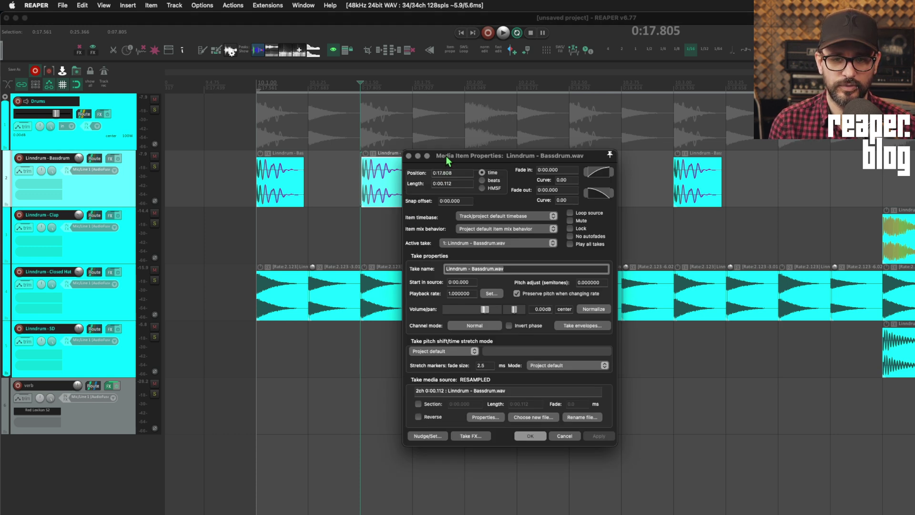
double_click(600, 284)
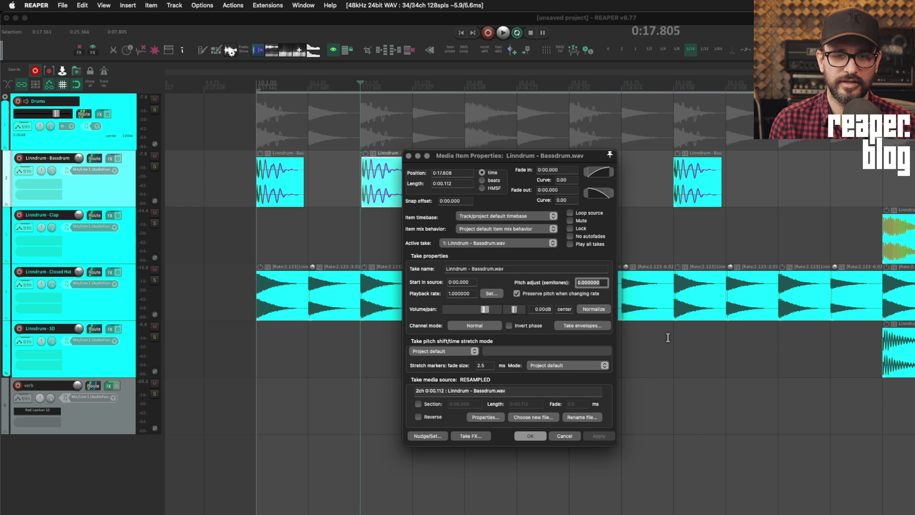
type("2")
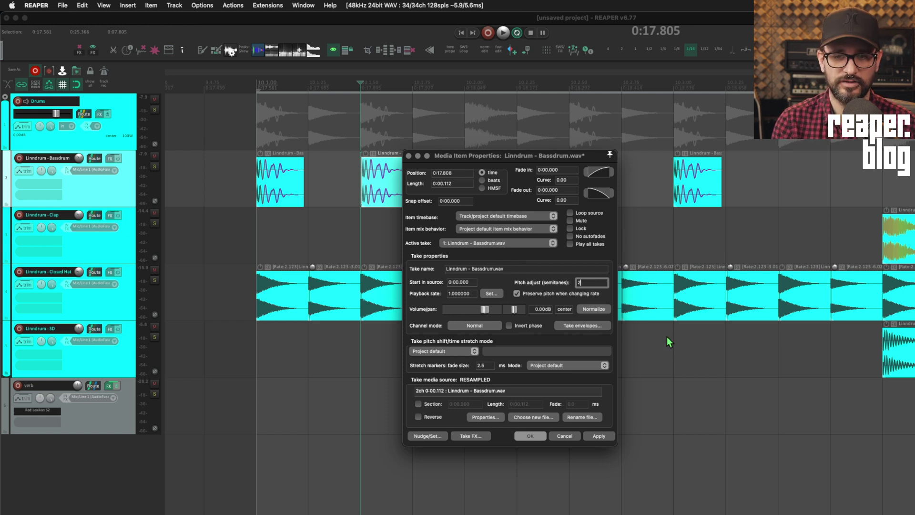
key("Return")
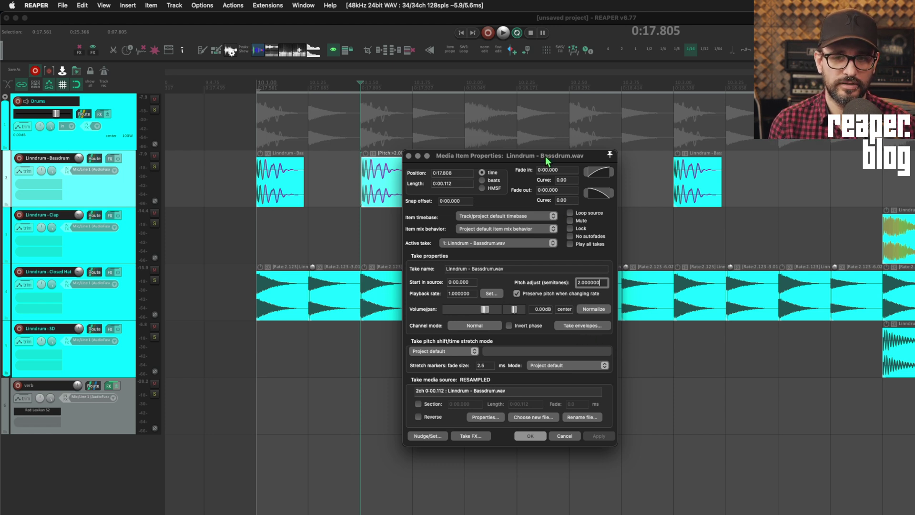
Dock the Item Properties window in the docker and select the clap item
right_click(608, 210)
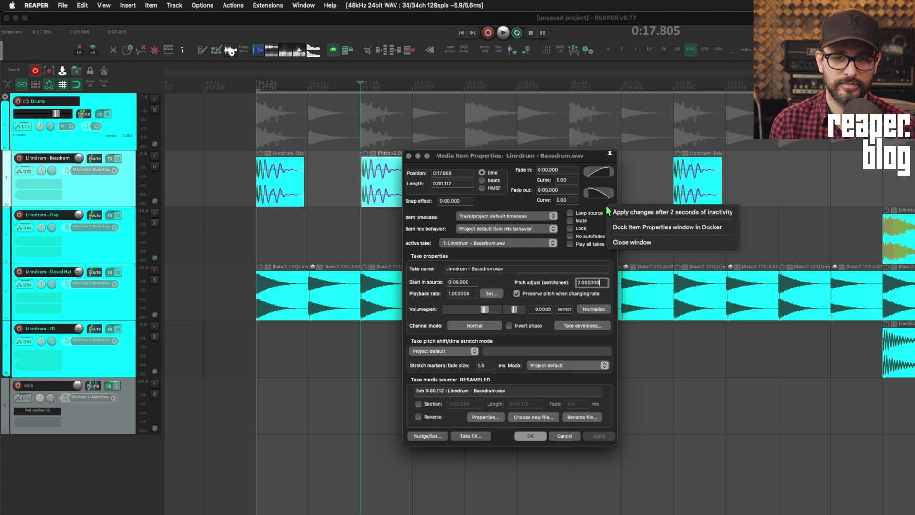
left_click(637, 228)
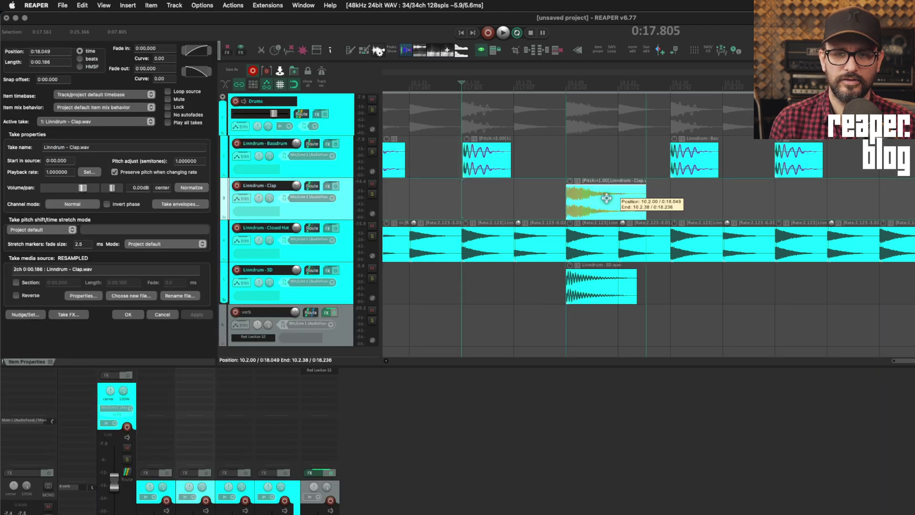
left_click(619, 200)
Set the clap item's pitch adjust to 3 semitones, then dismiss the docked panel's options
double_click(190, 161)
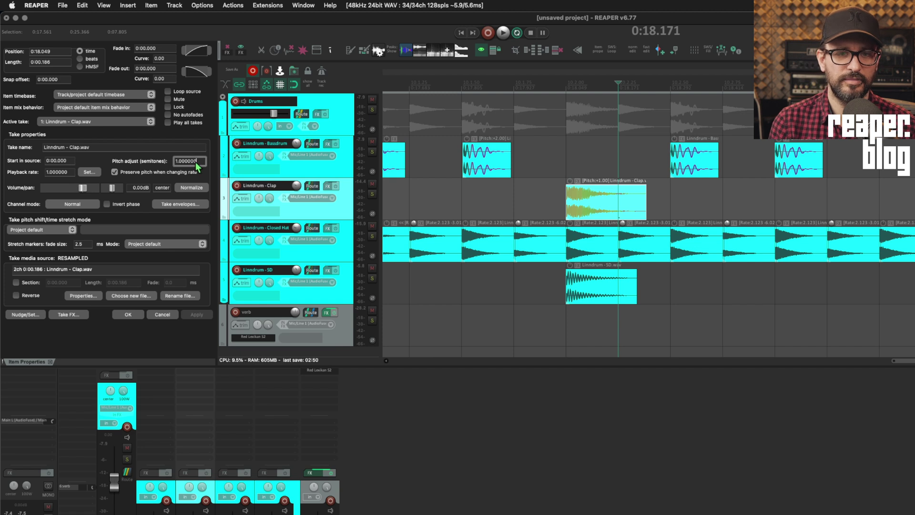
type("3")
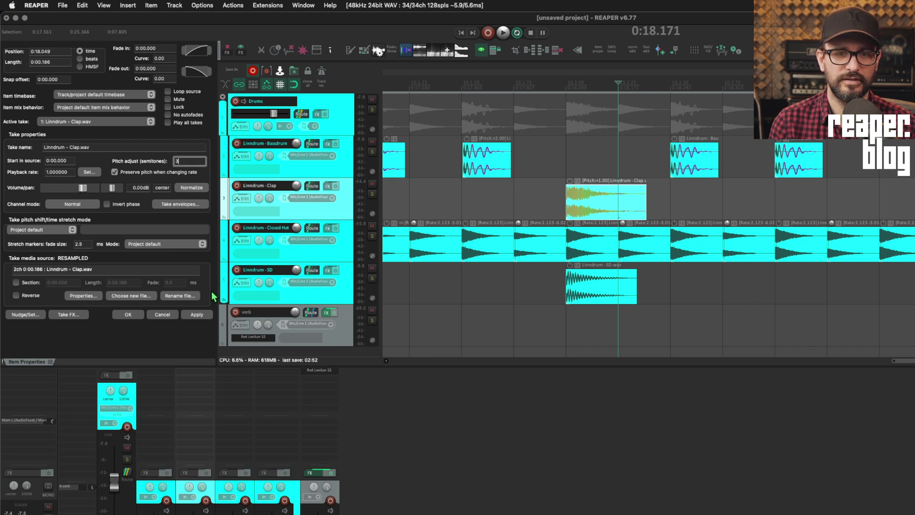
key("Return")
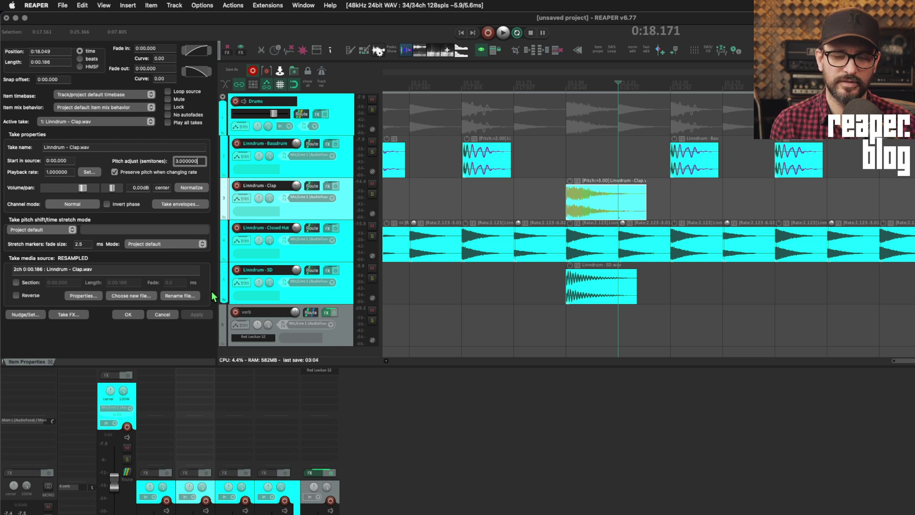
right_click(202, 343)
left_click(178, 331)
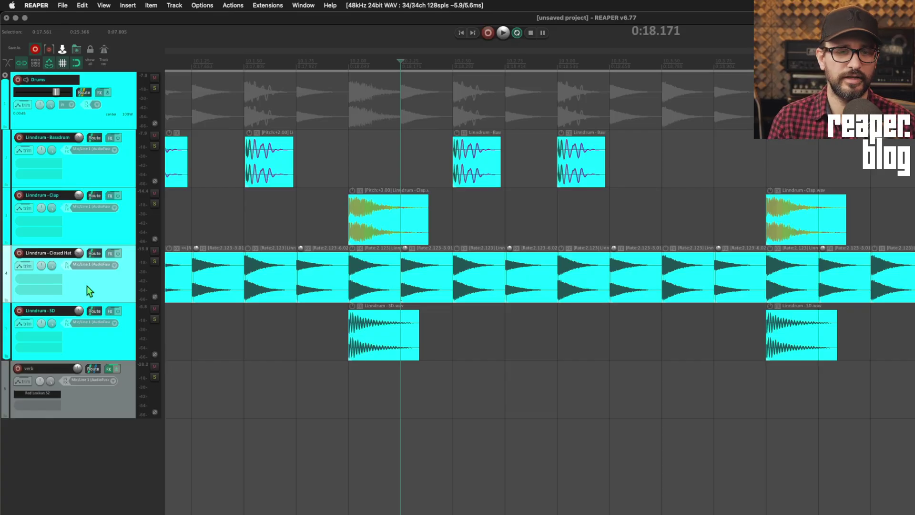
Switch the Closed Hat track to Latch automation mode and do a brief trial playback
left_click(22, 266)
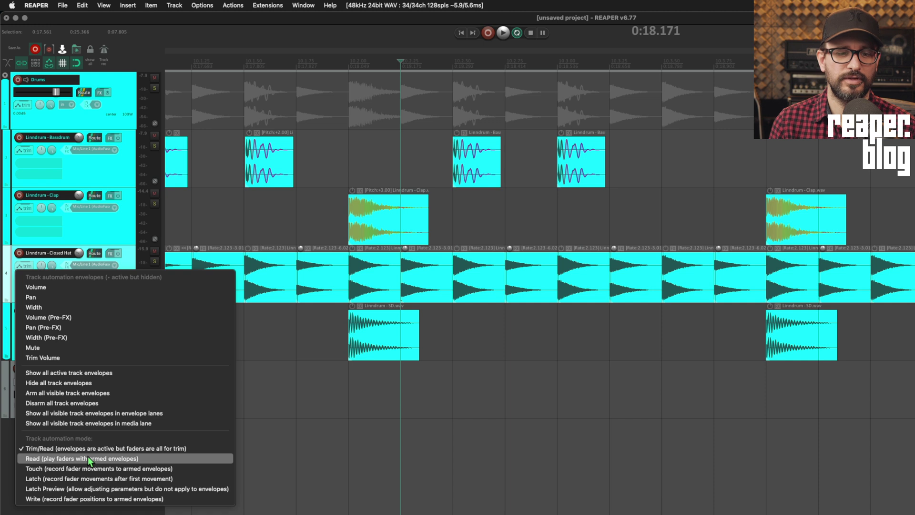
left_click(91, 481)
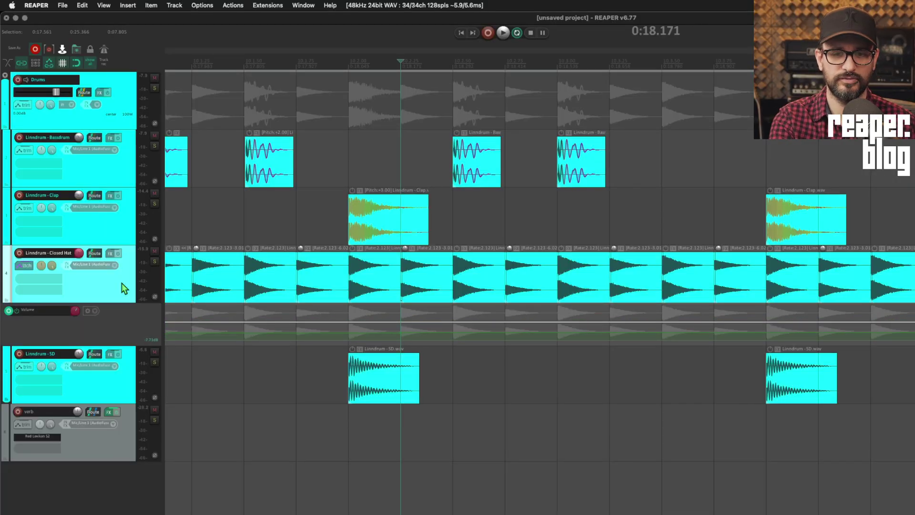
key("space")
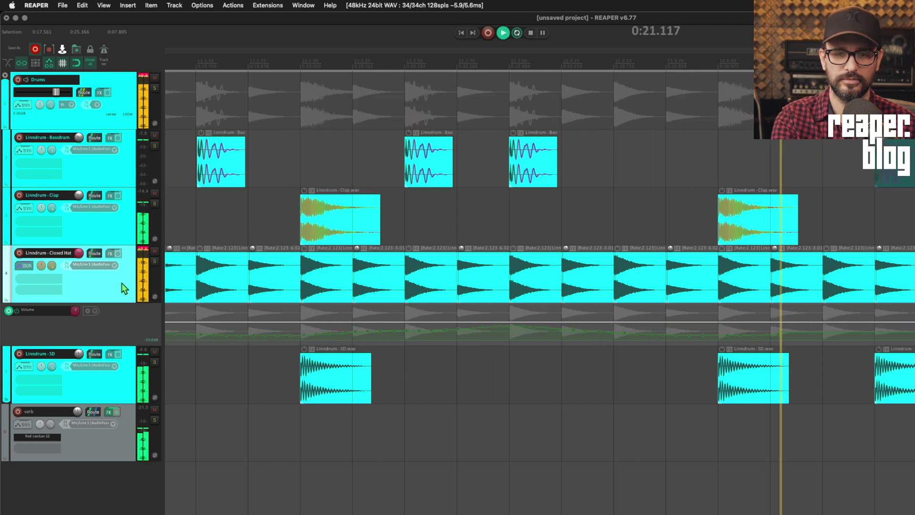
key("space")
Record a new Closed Hat volume pass with a rise, dip and held plateau
scroll(212, 373, "down", 5)
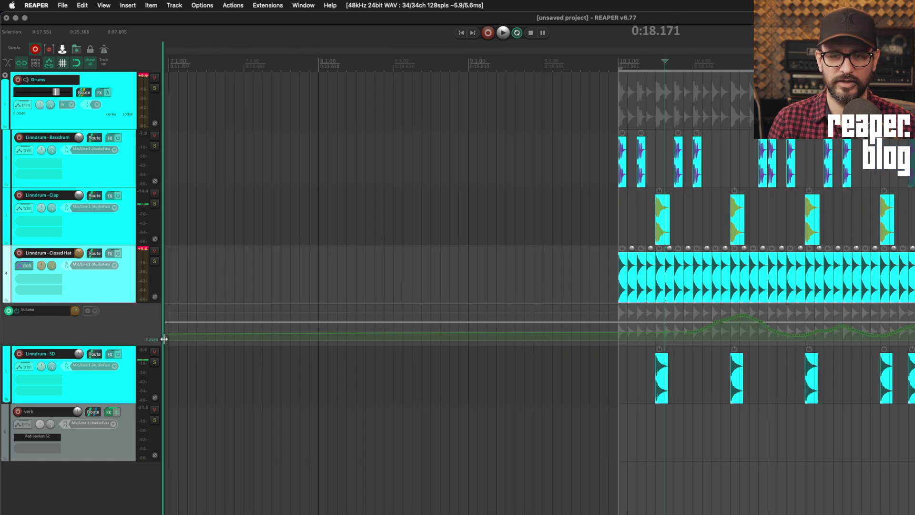
scroll(212, 379, "right", 5)
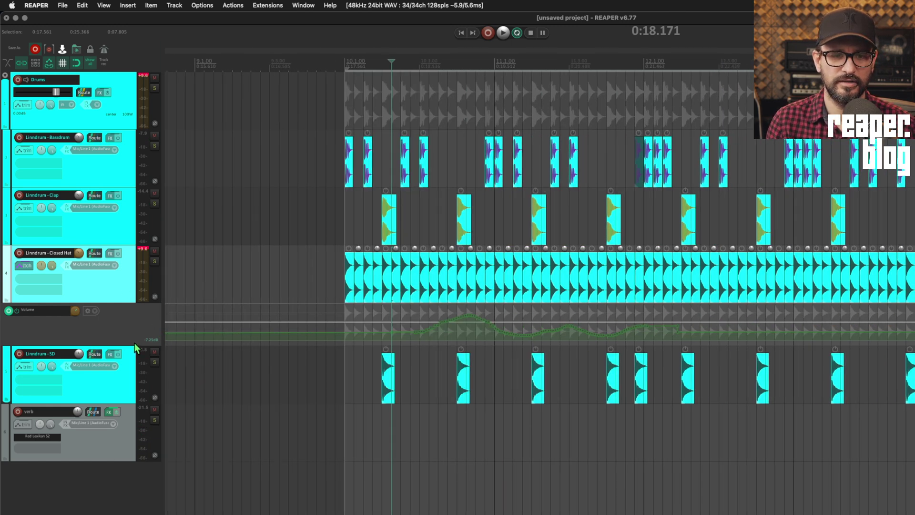
scroll(134, 336, "up", 3)
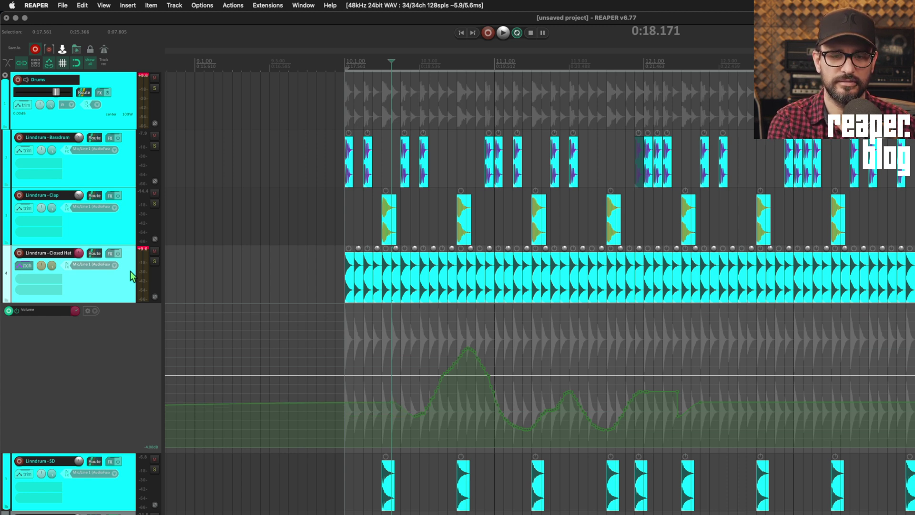
key("space")
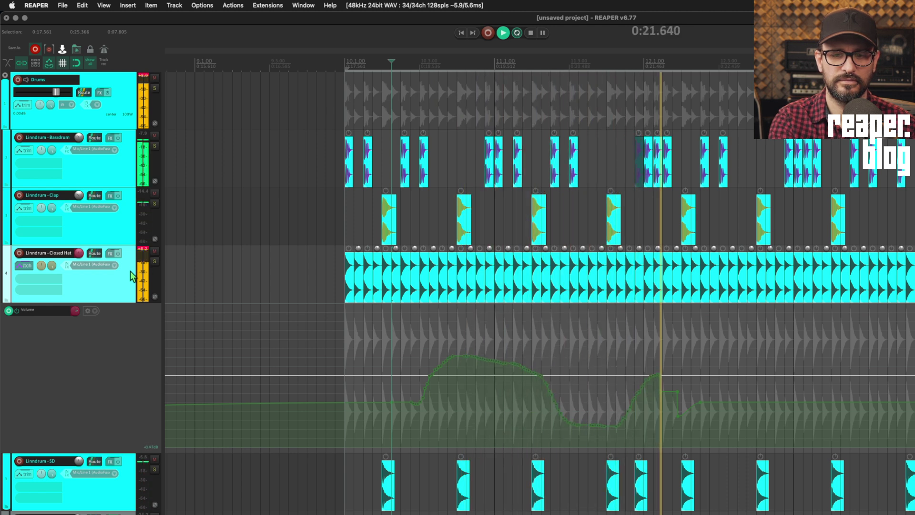
key("space")
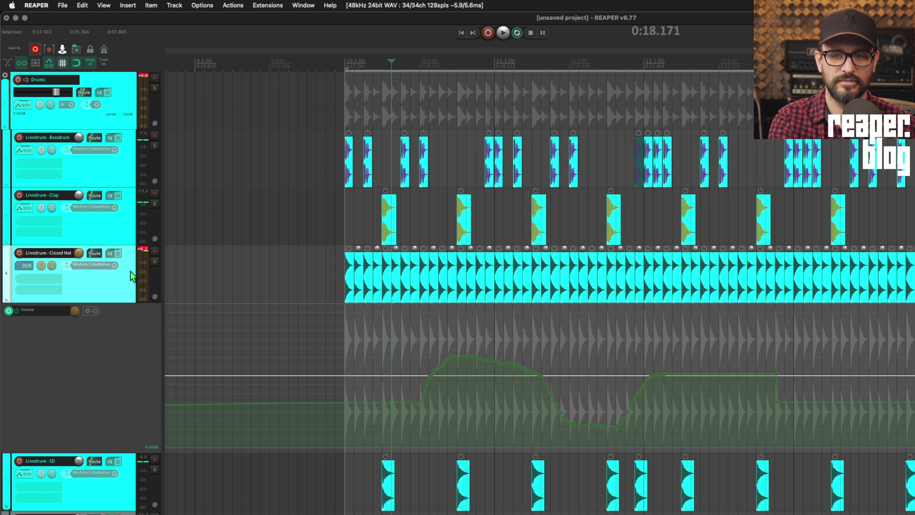
left_click(794, 397)
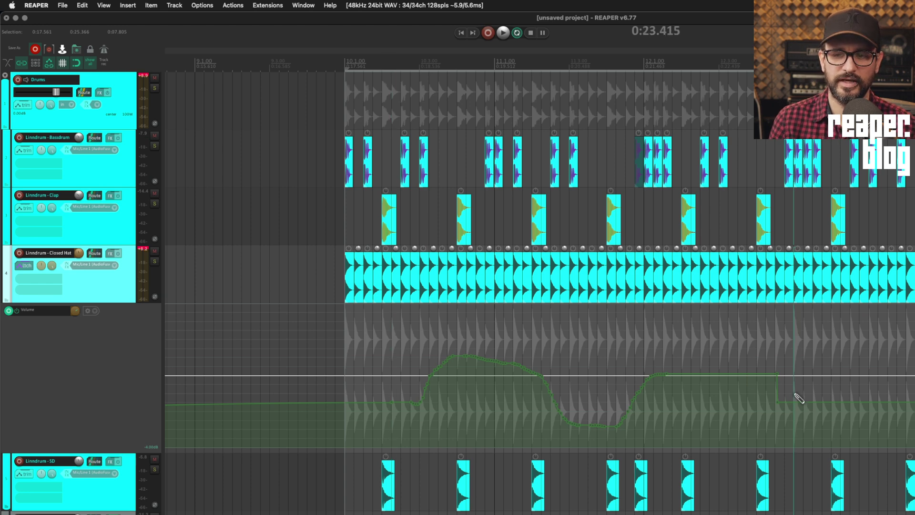
scroll(778, 415, "right", 5)
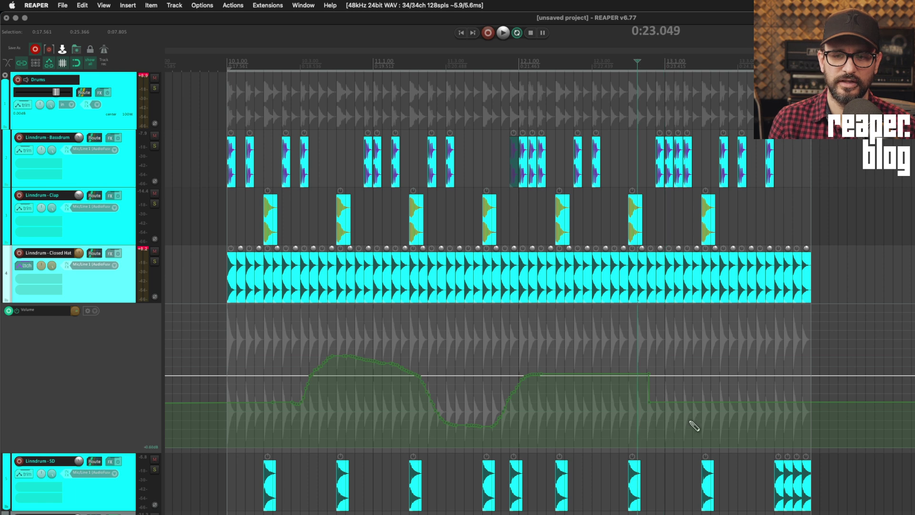
scroll(693, 423, "up", 5)
scroll(714, 409, "right", 4)
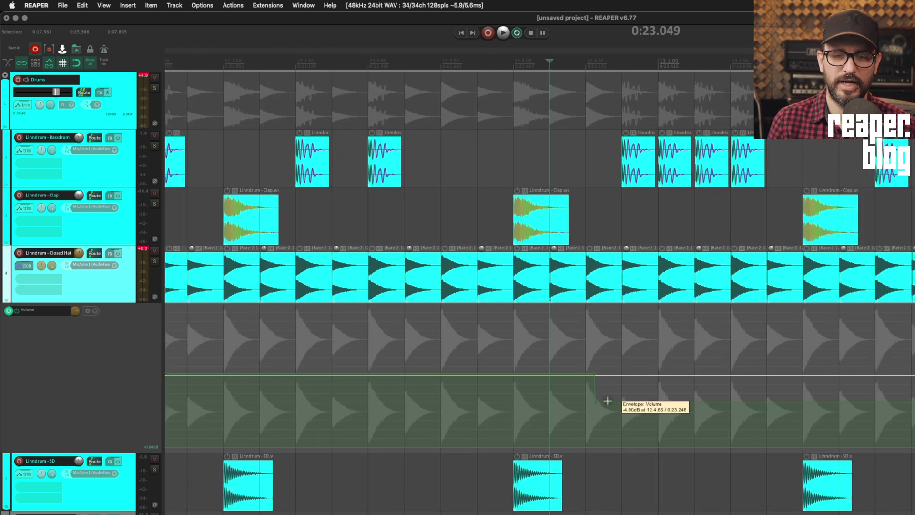
scroll(619, 424, "down", 6)
scroll(622, 429, "down", 1)
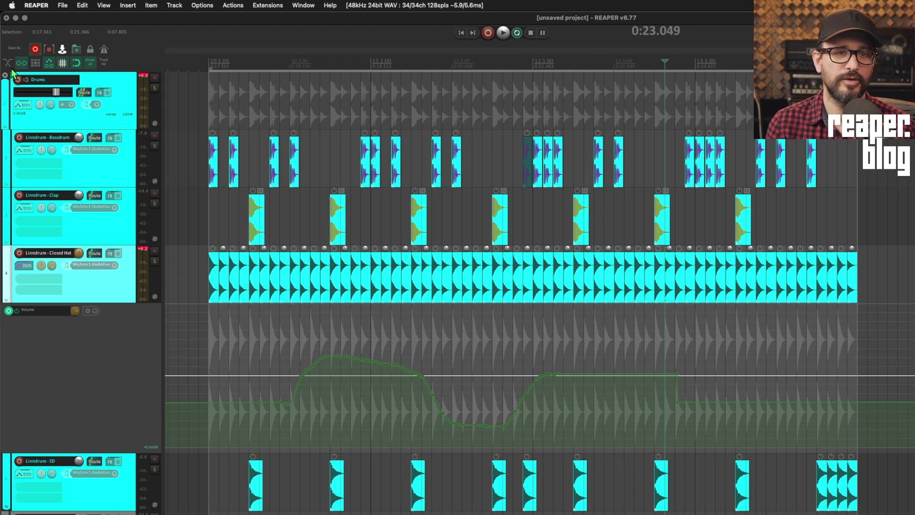
right_click(50, 65)
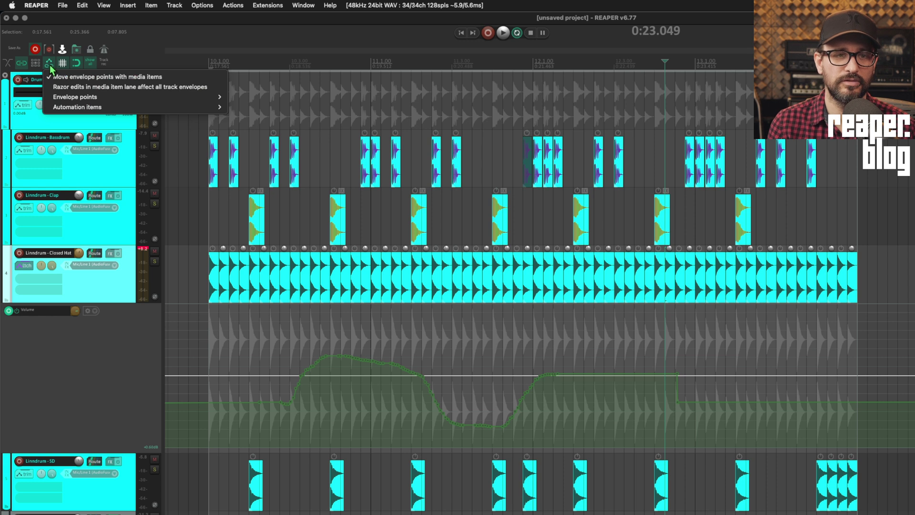
mouse_move(79, 98)
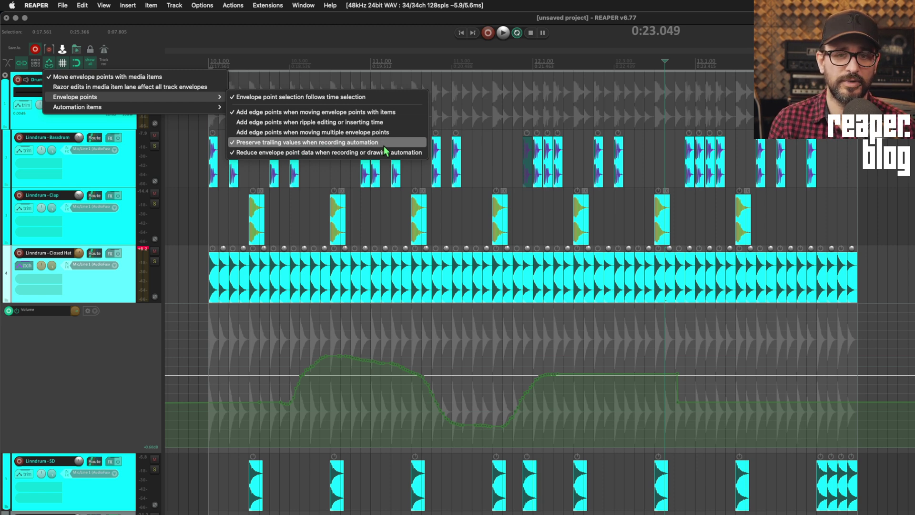
key("Escape")
Record short volume automation passes starting near 0:18.3 and at 0:23.049
left_click(282, 343)
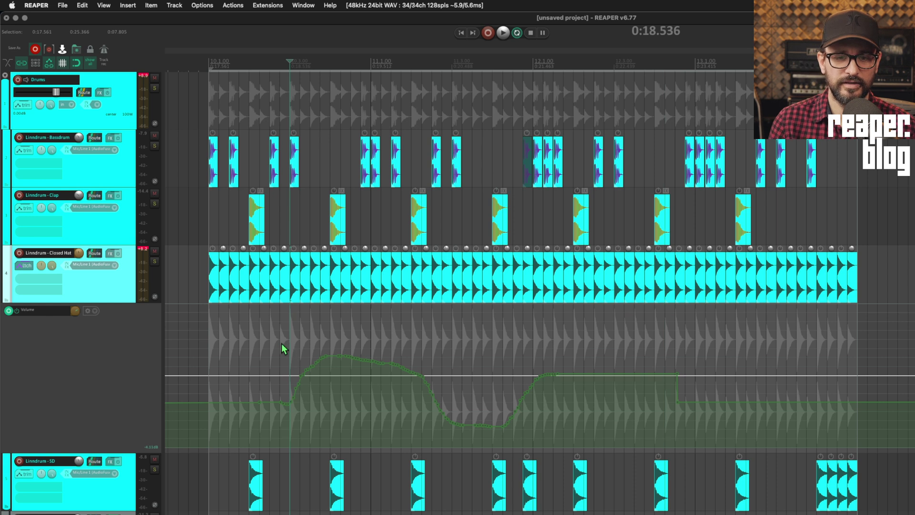
left_click(265, 337)
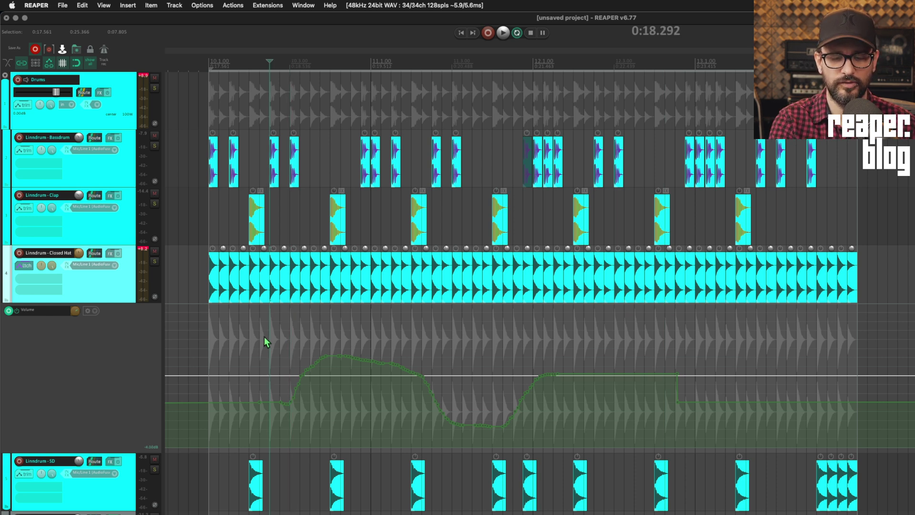
key("space")
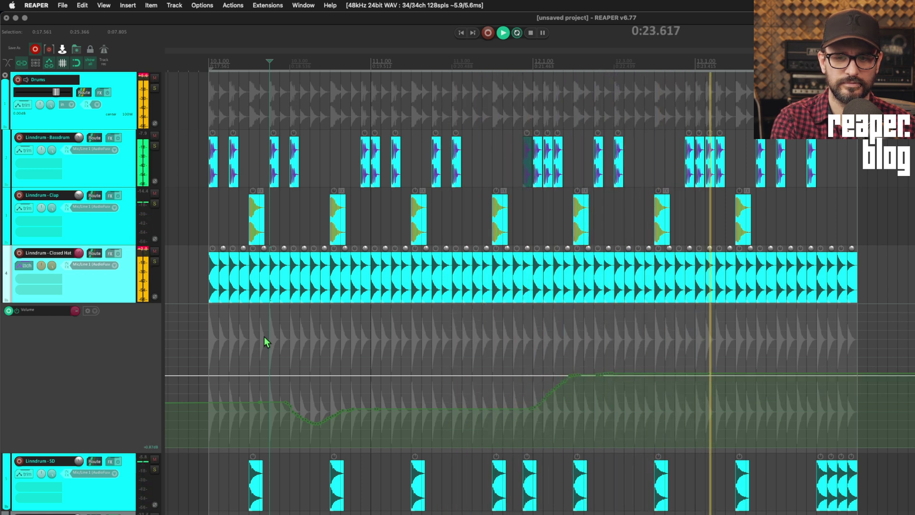
key("space")
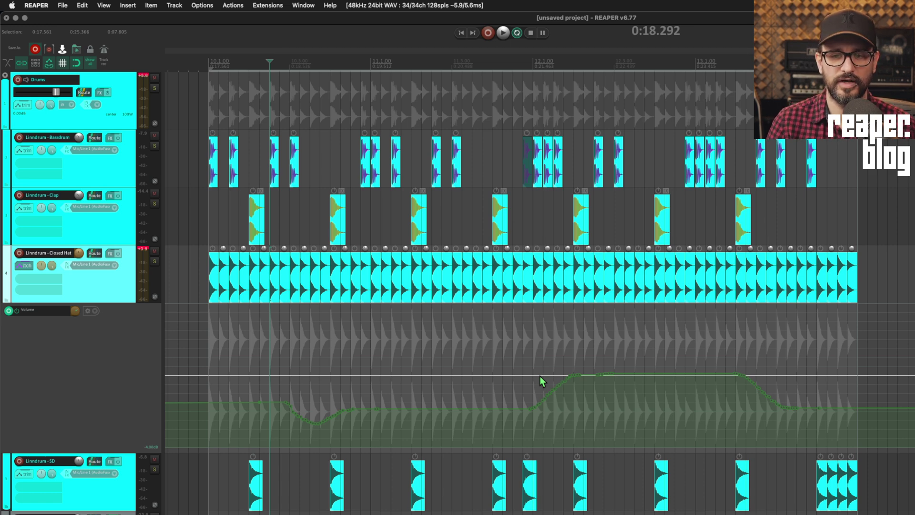
left_click(604, 345)
scroll(620, 344, "right", 5)
scroll(572, 347, "right", 1)
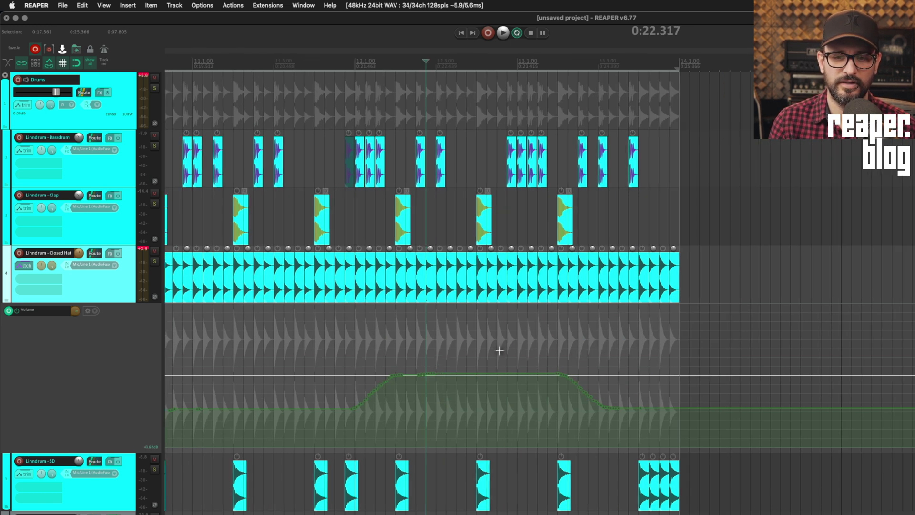
left_click(487, 349)
key("space")
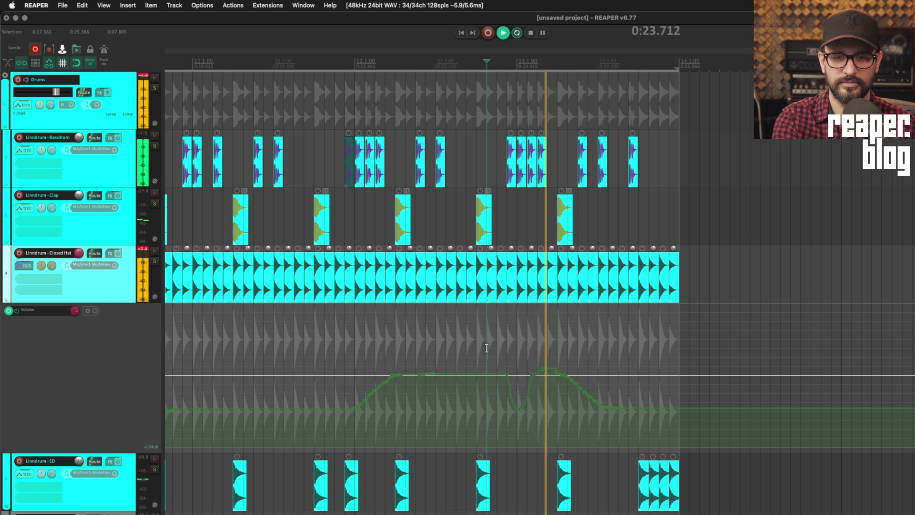
key("space")
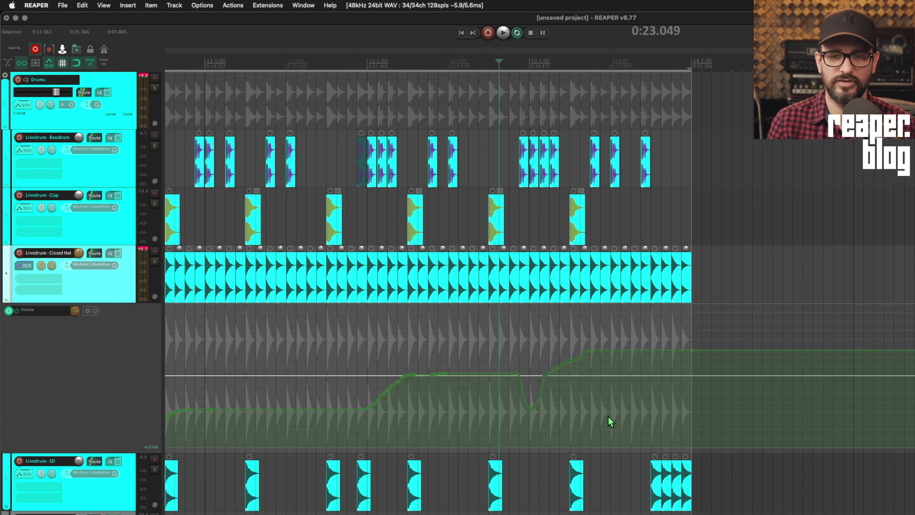
Record further passes from 0:24.634 and 0:24.390, then return the edit cursor near the start
left_click(633, 413)
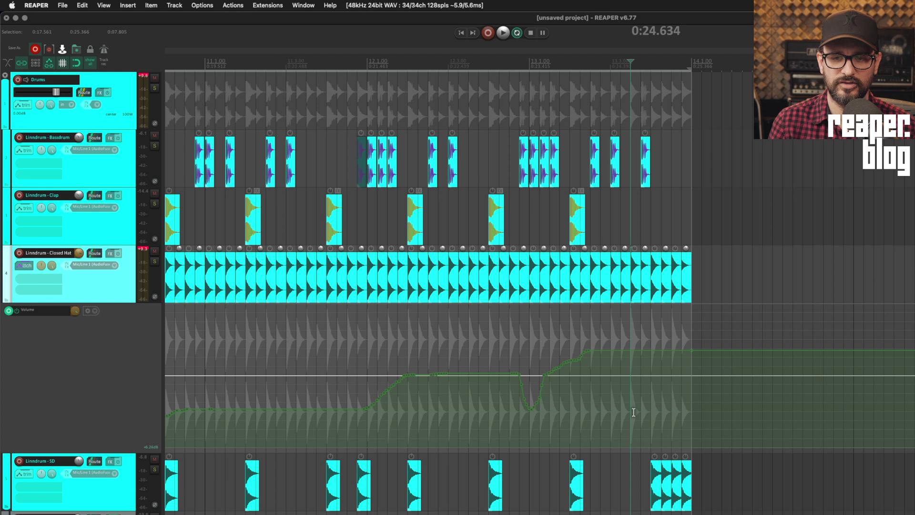
key("space")
key("space")
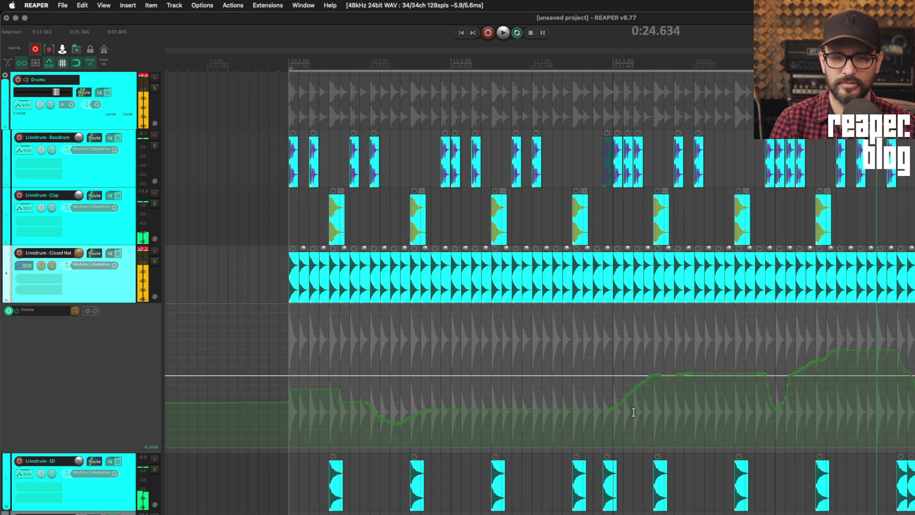
left_click(860, 358)
scroll(861, 358, "right", 5)
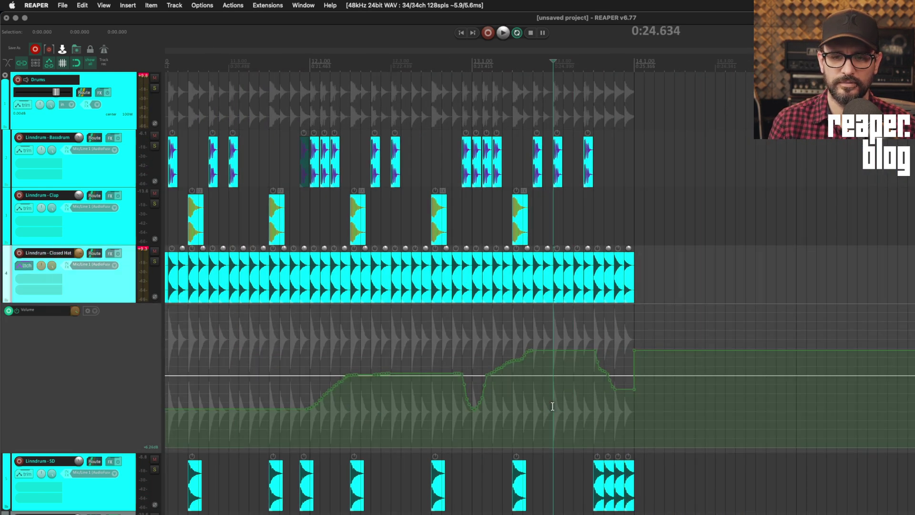
left_click(553, 407)
key("space")
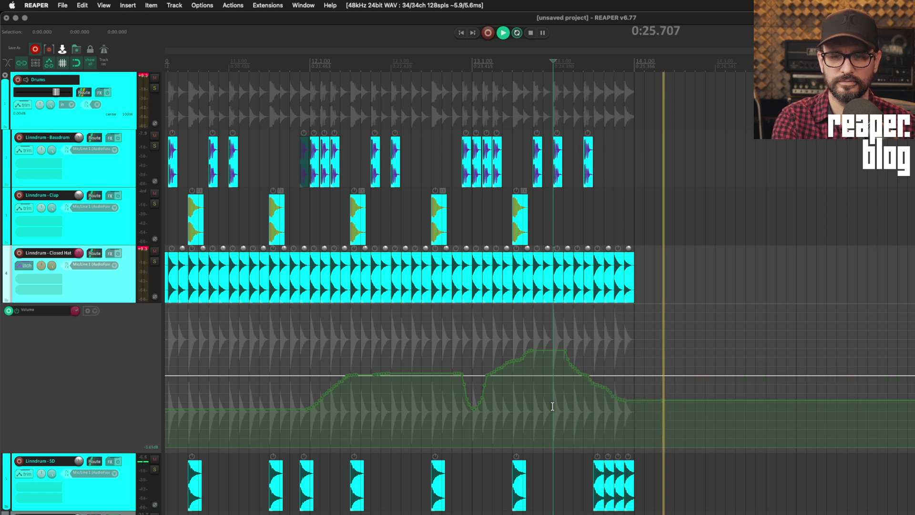
key("space")
key("space")
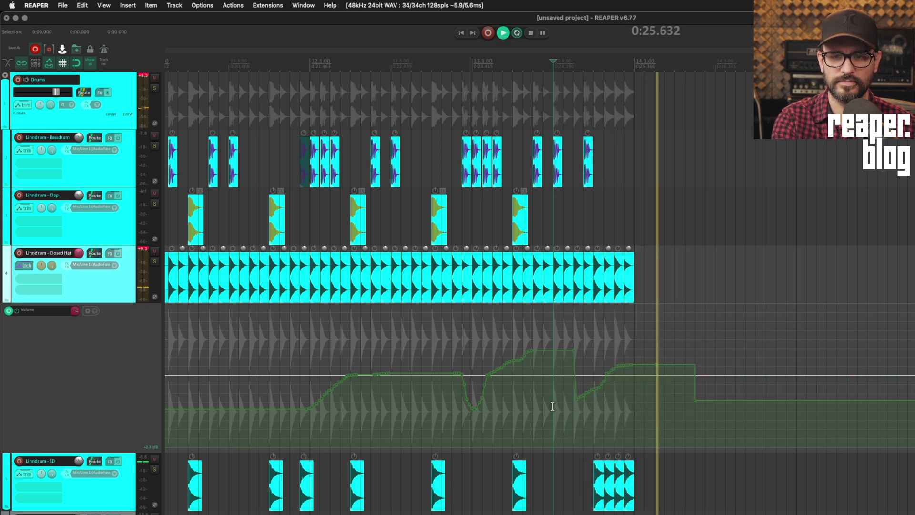
key("space")
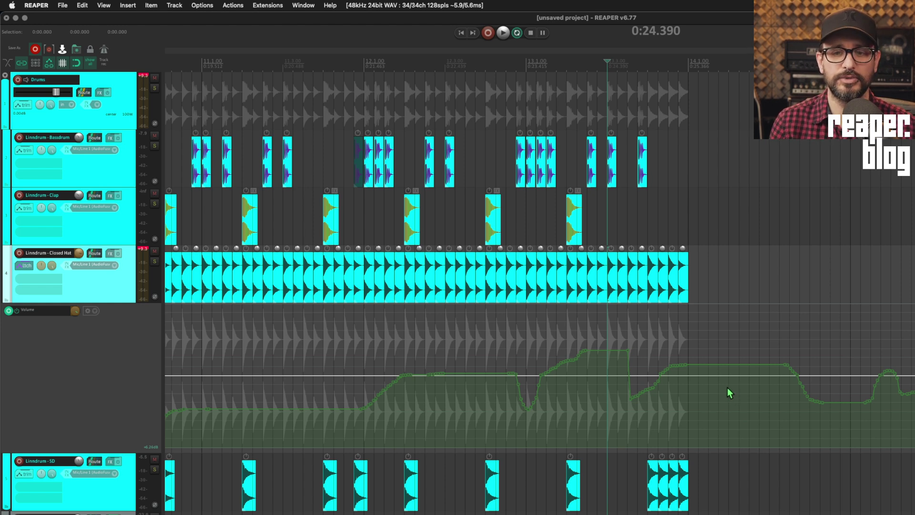
scroll(728, 388, "down", 6)
left_click(220, 139)
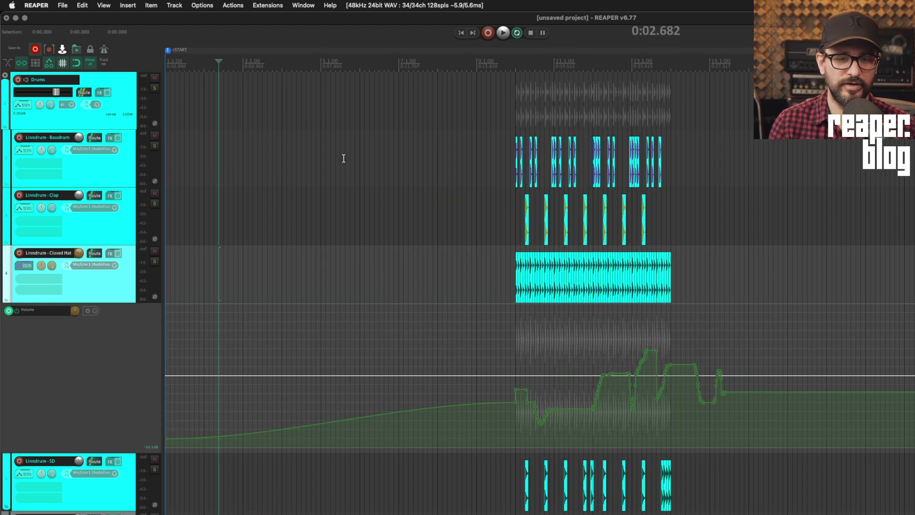
mouse_move(167, 438)
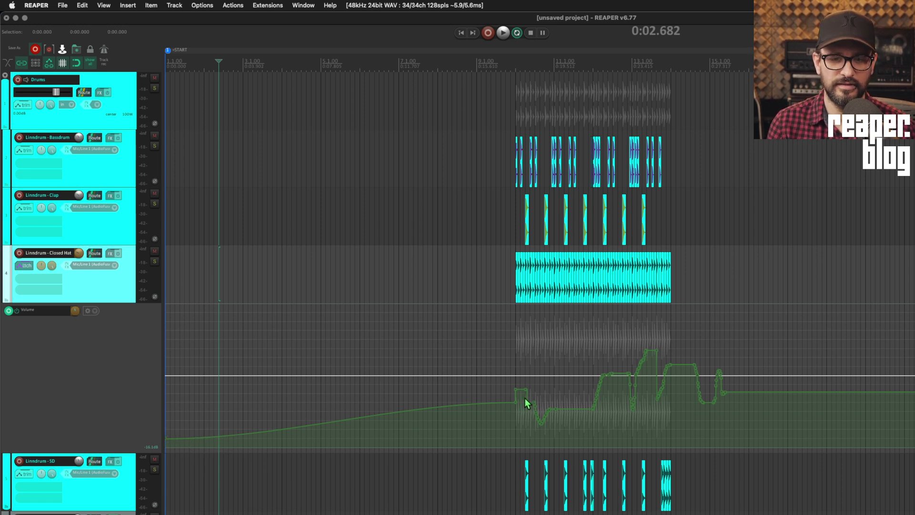
Check the Envelope points options, then record two volume swells starting at 0:02.682
mouse_move(512, 402)
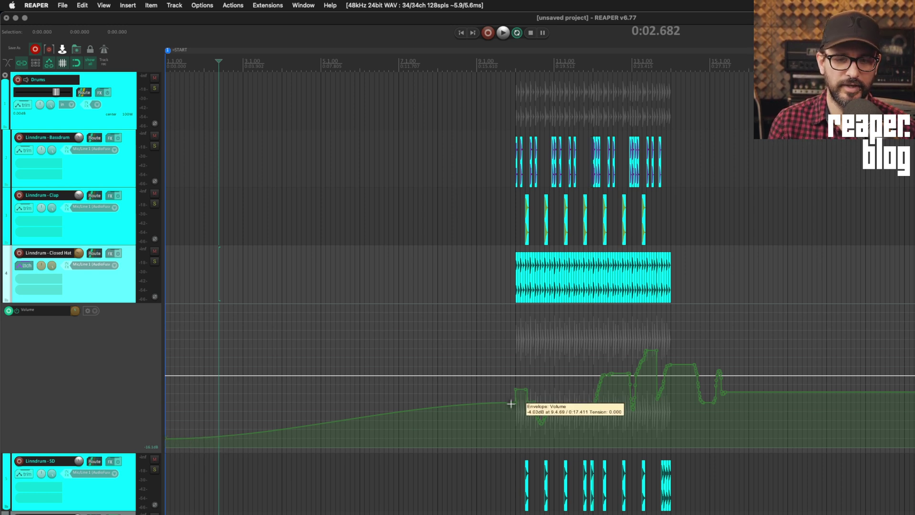
right_click(49, 62)
mouse_move(129, 99)
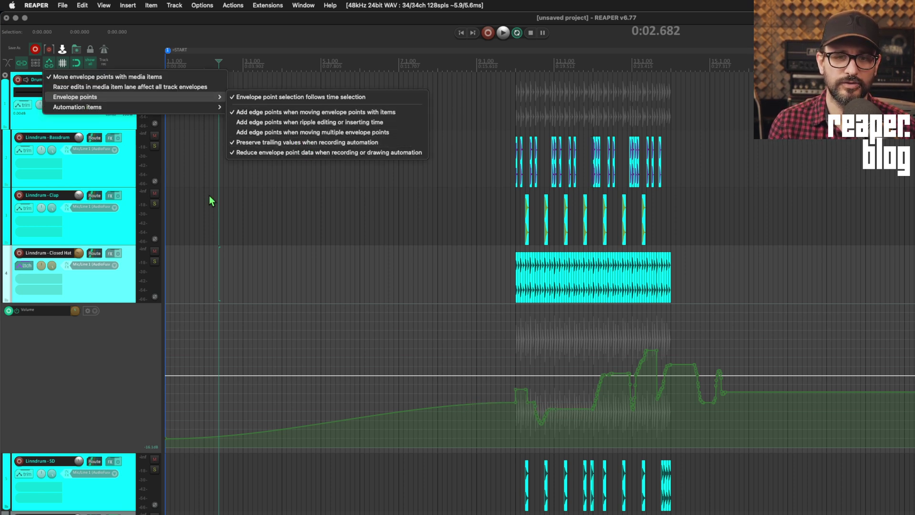
left_click(117, 288)
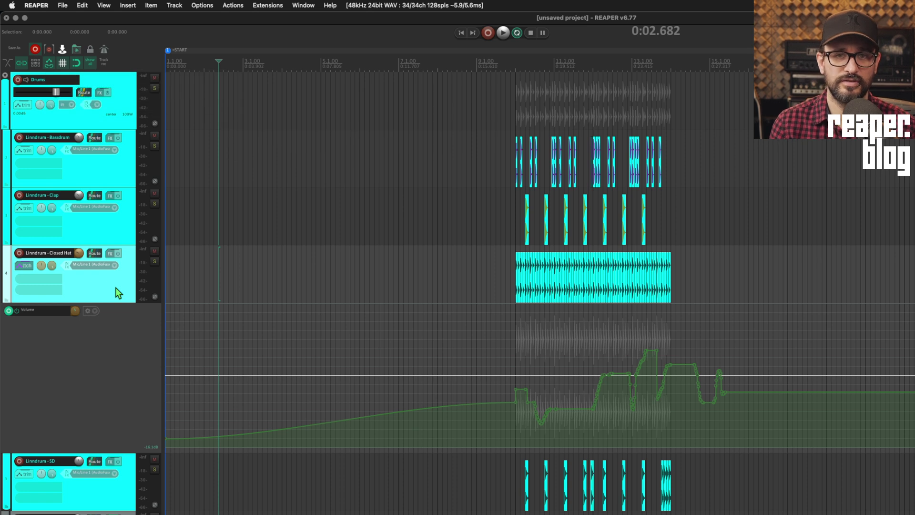
key("space")
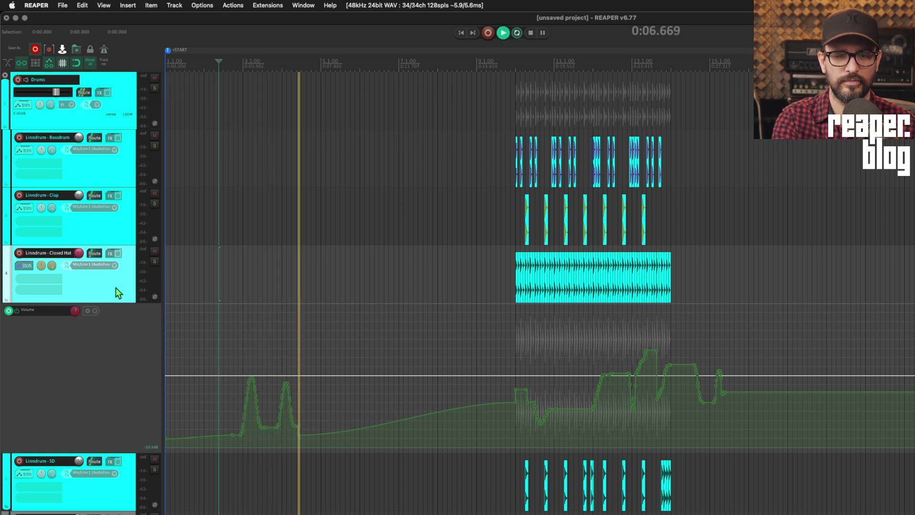
key("space")
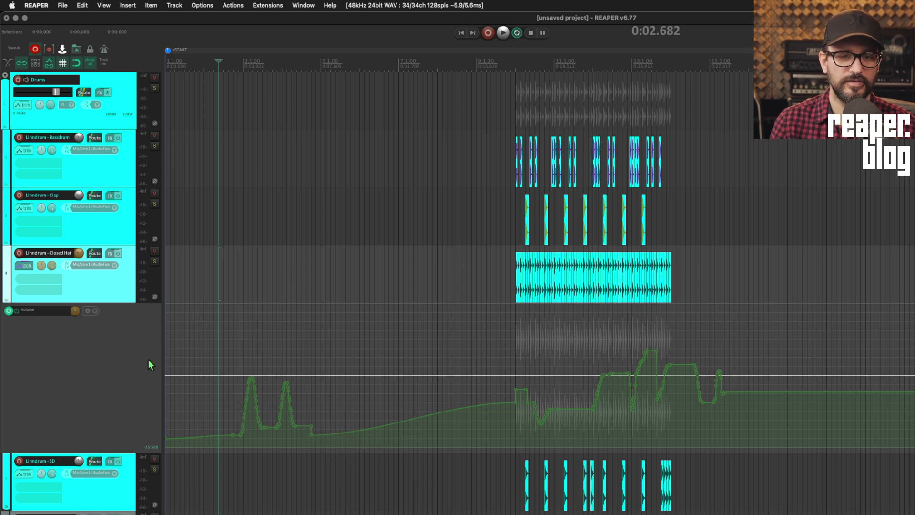
Undo the two peaks, enable Preserve trailing values, and record an early volume bump
key("super+z")
right_click(48, 64)
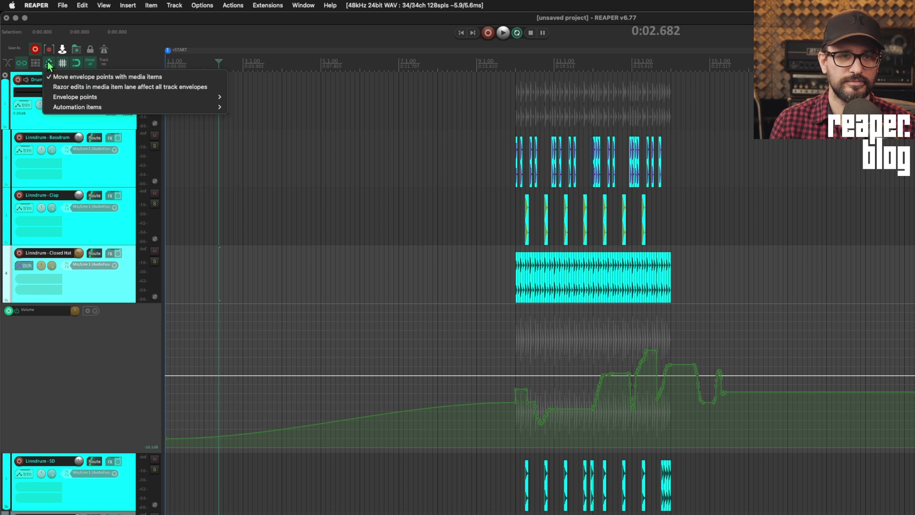
mouse_move(75, 97)
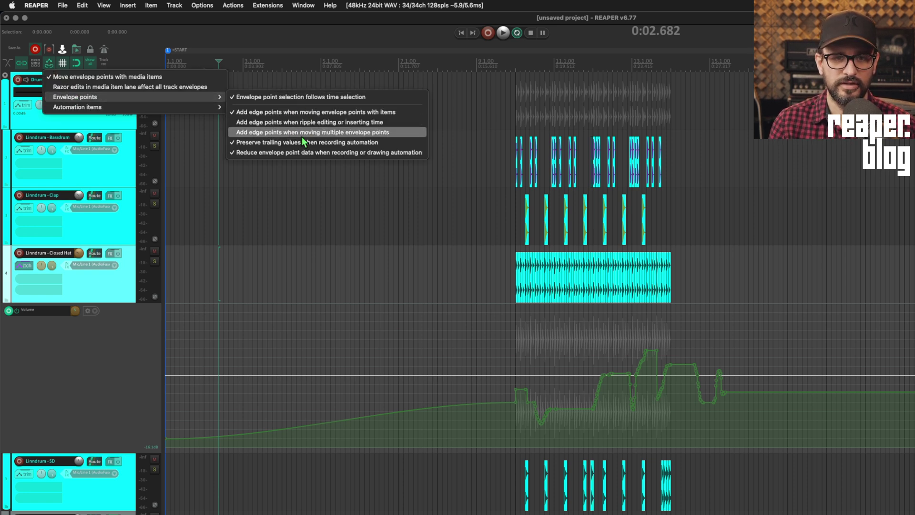
left_click(256, 143)
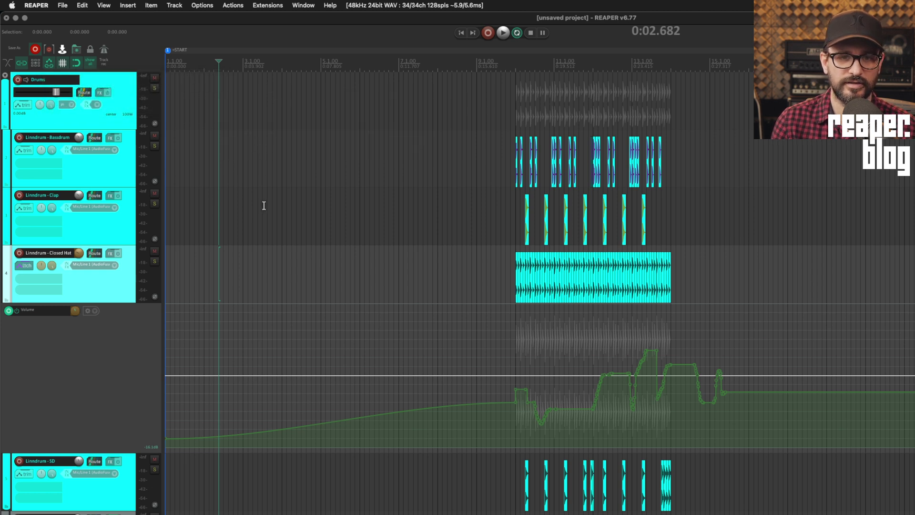
key("space")
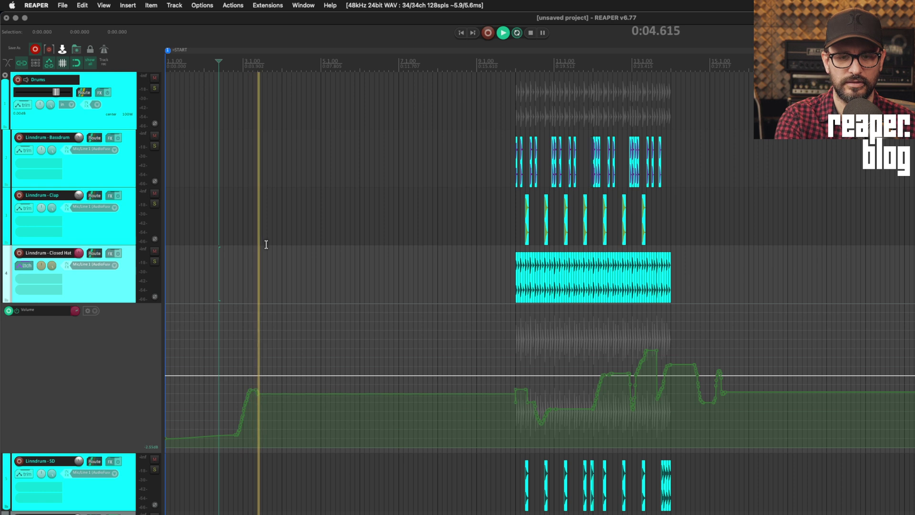
key("space")
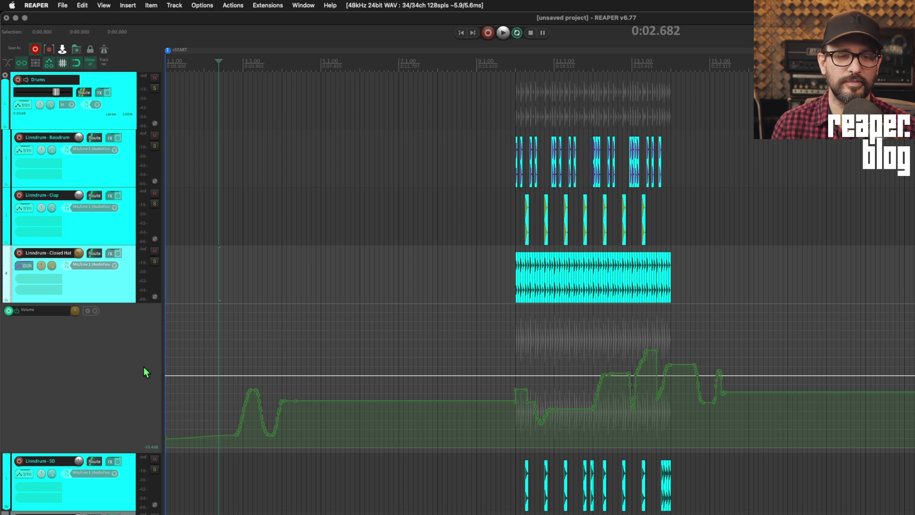
Tick 'Always record to automation items' in the Automation preferences and confirm with OK
left_click(200, 5)
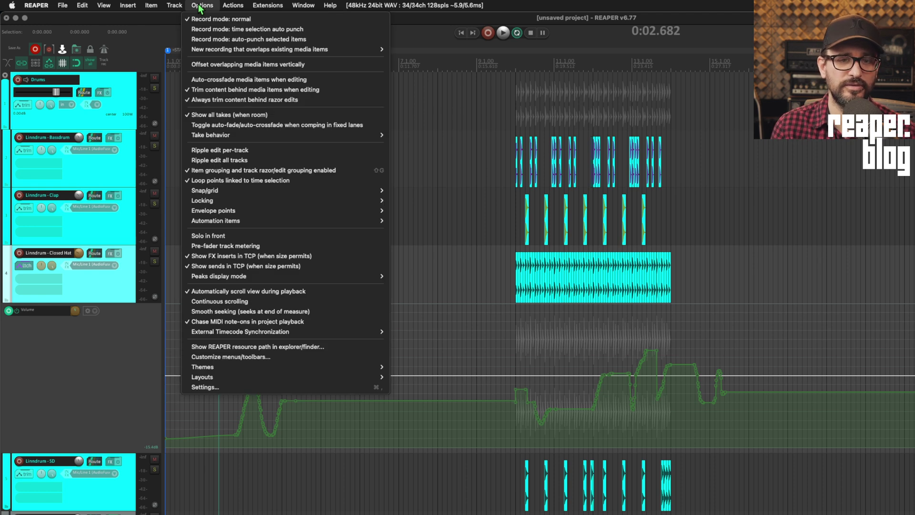
mouse_move(378, 211)
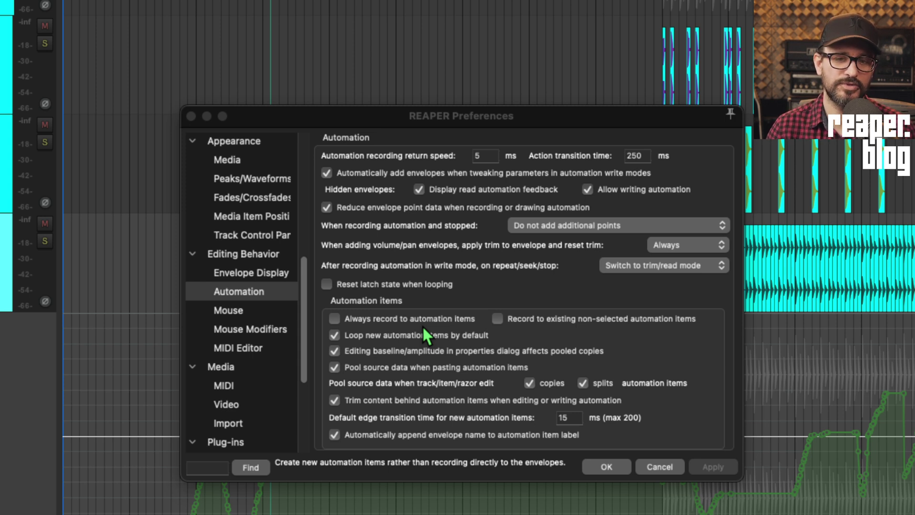
left_click(377, 319)
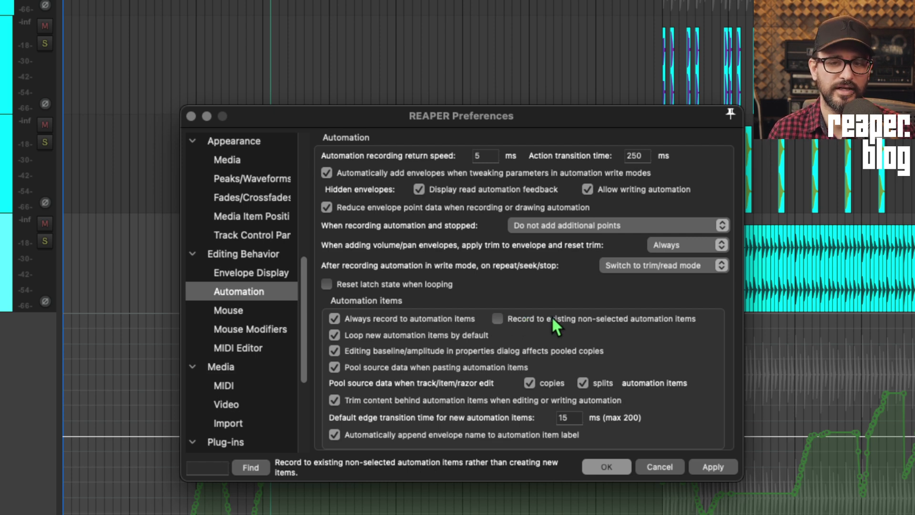
left_click(606, 467)
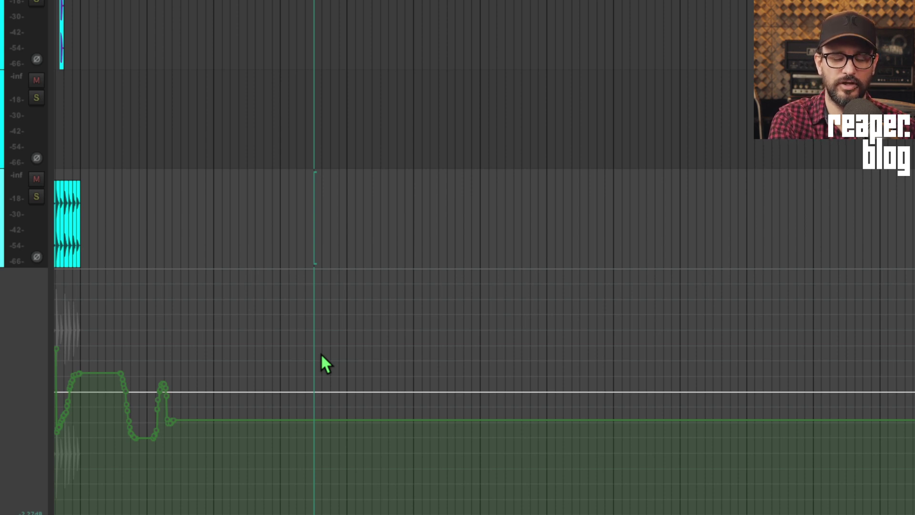
Record a two-peak Volume automation item, then enable Bypass underlying envelopes outside items
key("space")
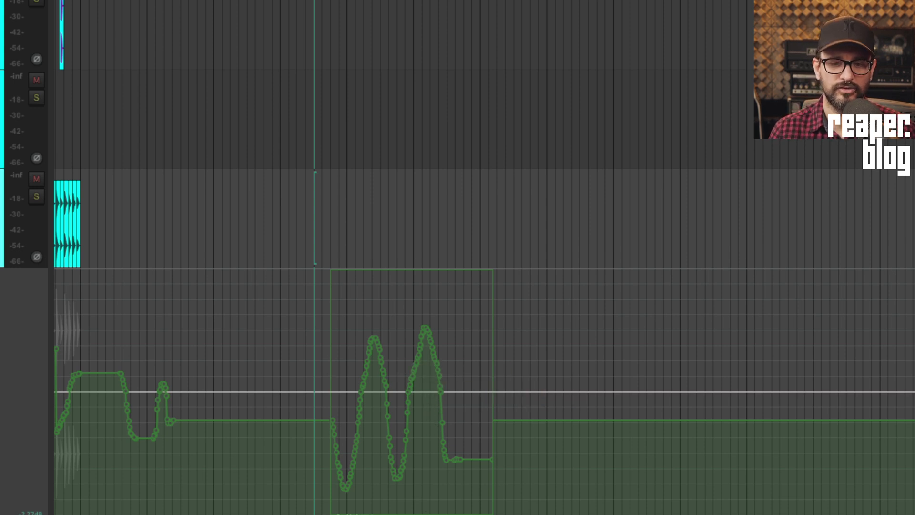
mouse_move(441, 506)
left_mouse_down()
mouse_move(372, 507)
mouse_move(550, 506)
mouse_move(441, 506)
left_mouse_up()
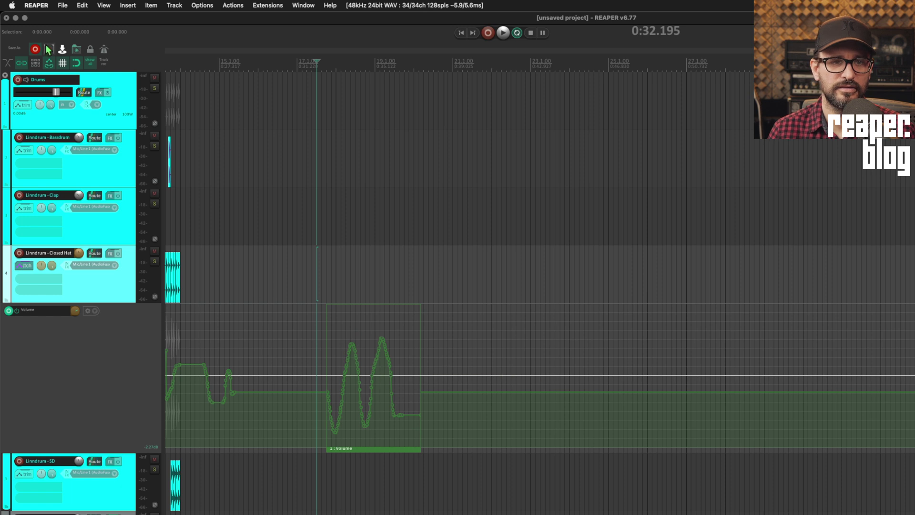
right_click(47, 65)
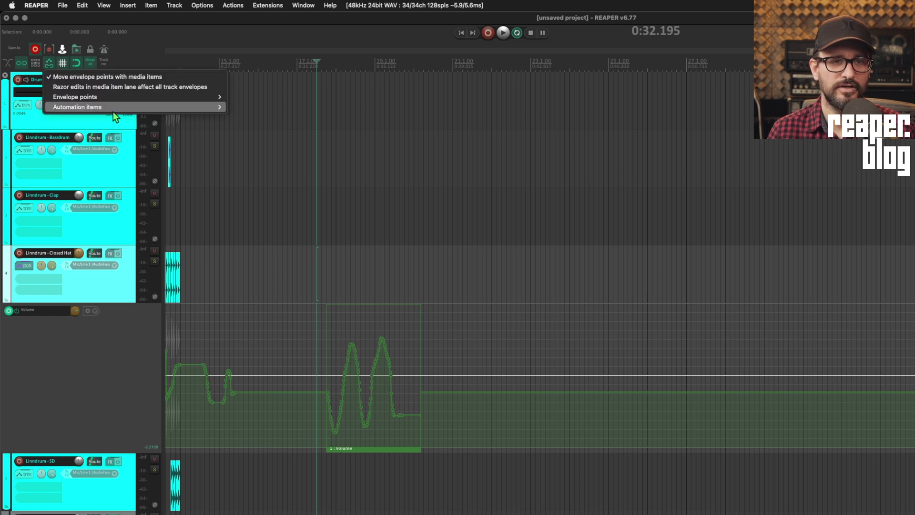
mouse_move(114, 111)
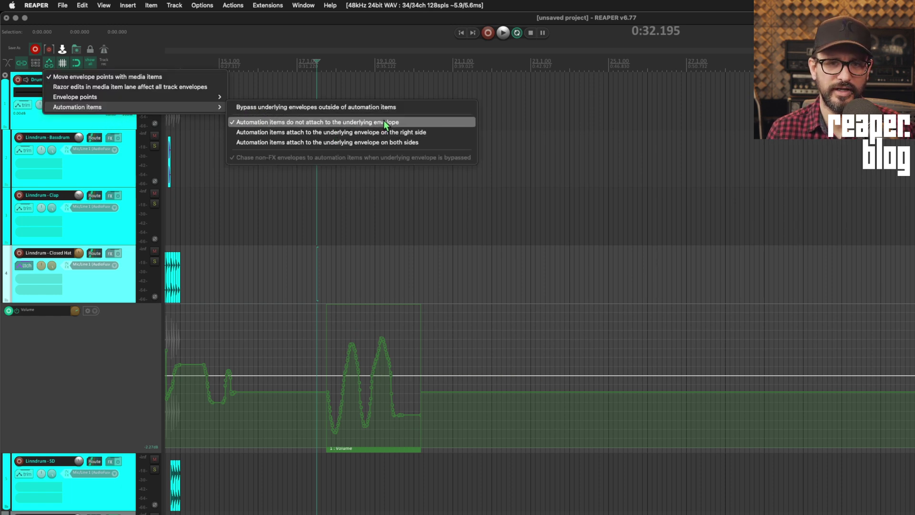
left_click(268, 107)
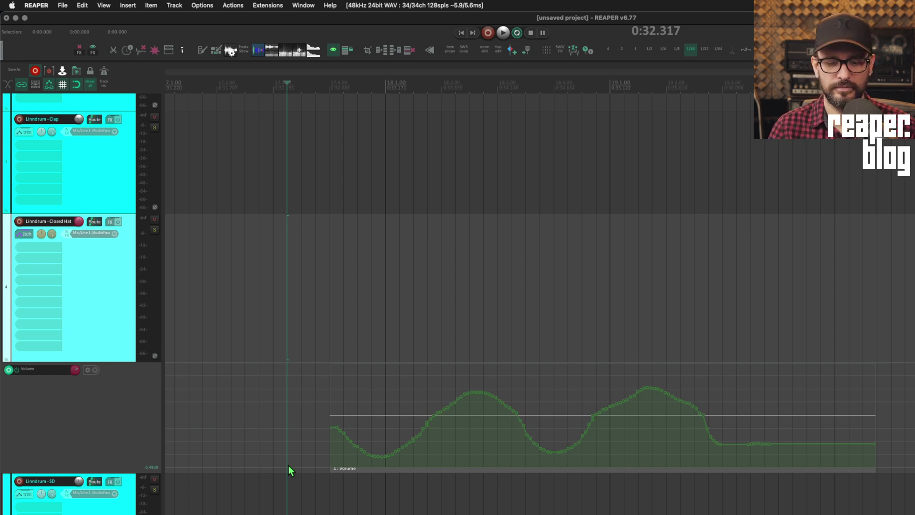
Record a volume pass over the existing automation item, then undo the separate new item
key("space")
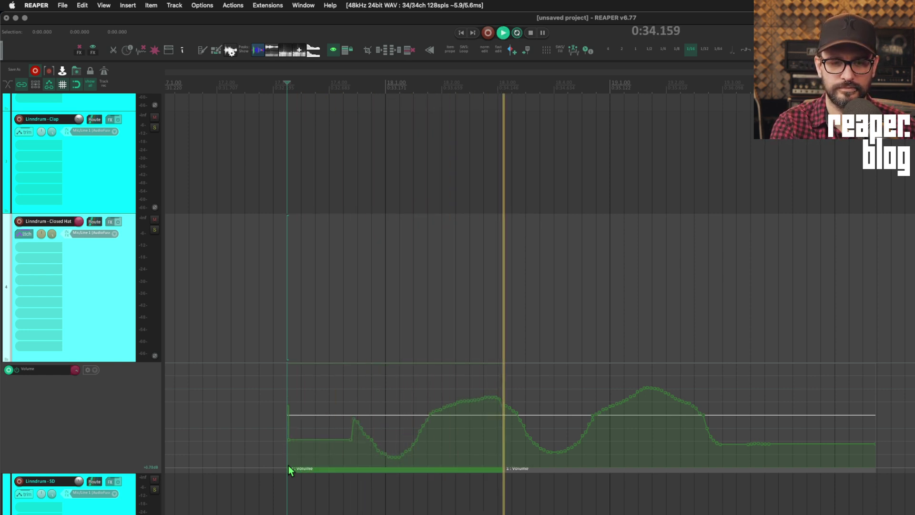
key("space")
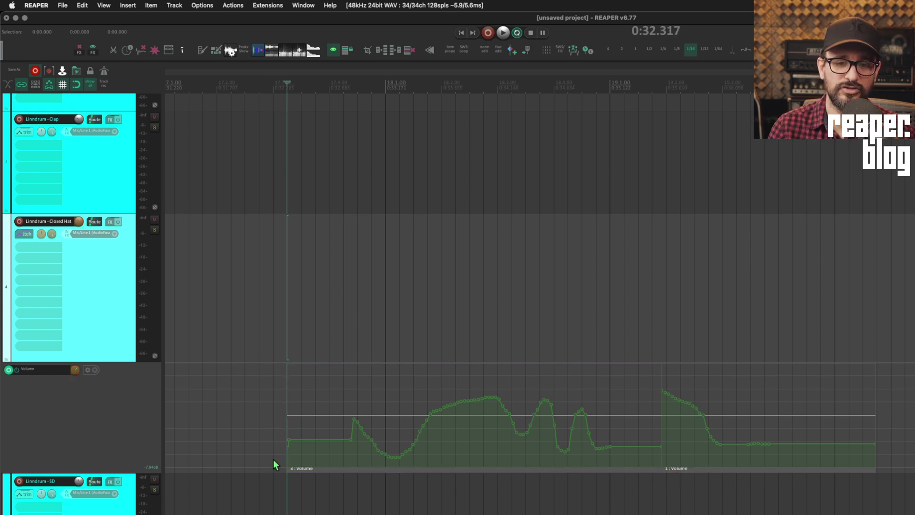
key("super+z")
Record volume moves into the selected Volume item, then again from its later section
left_click(377, 468)
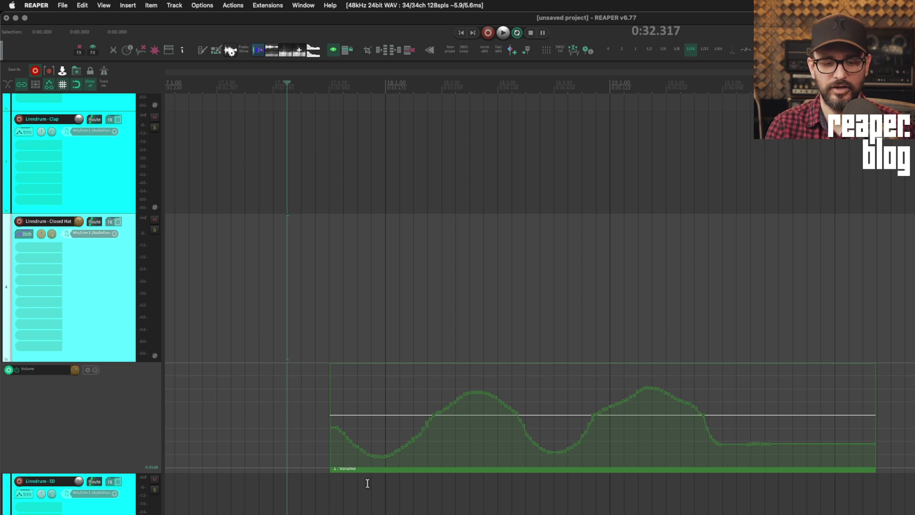
key("space")
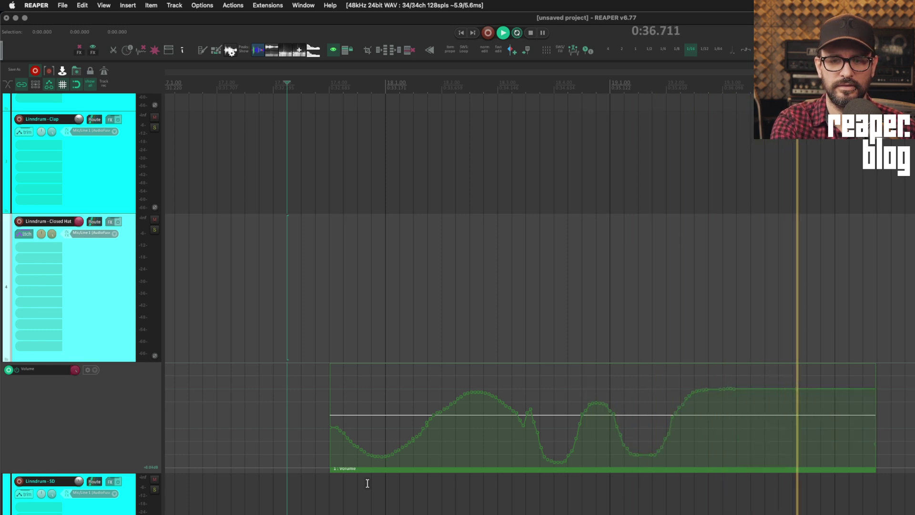
key("space")
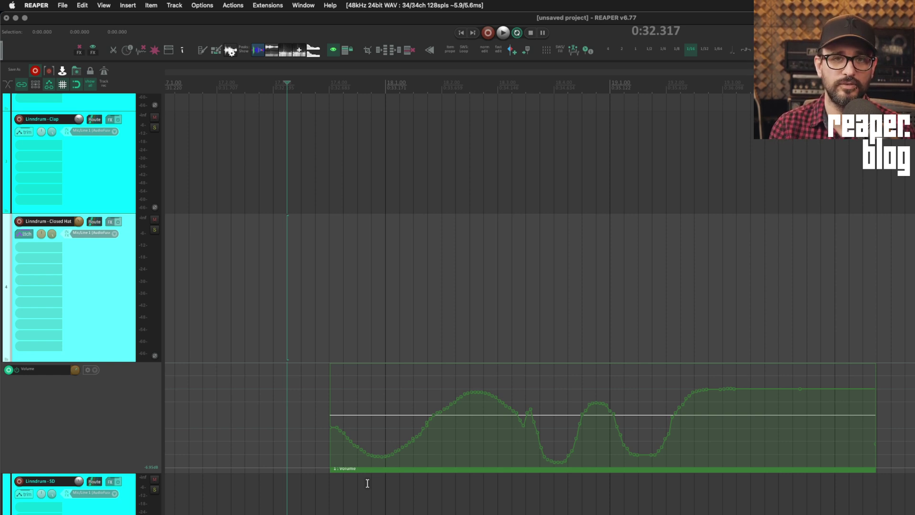
left_click(694, 471)
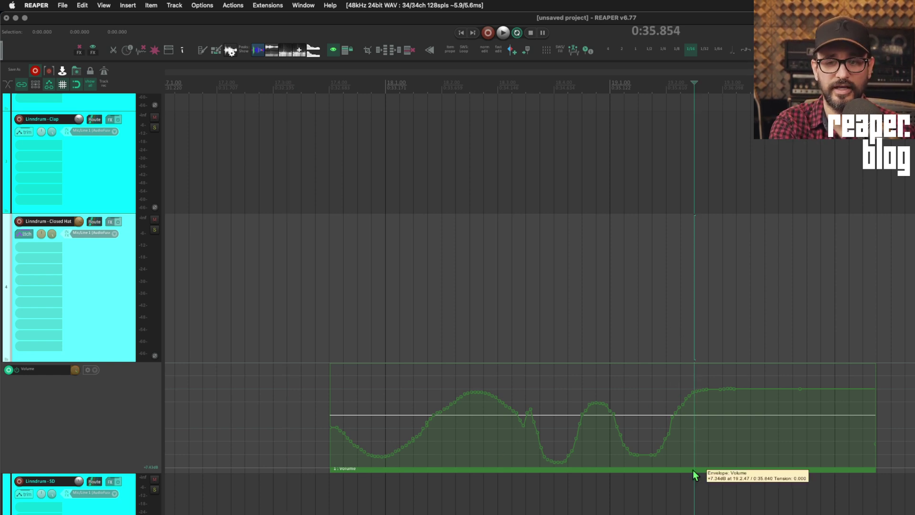
key("space")
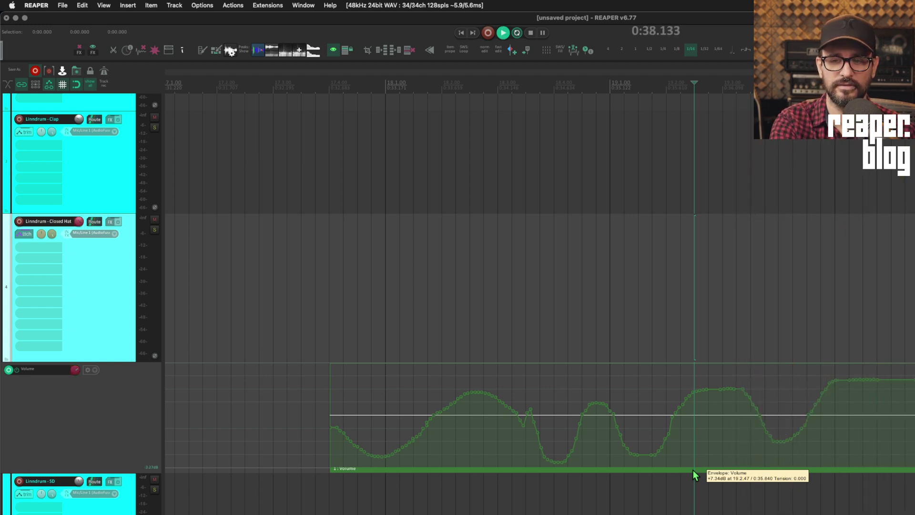
key("space")
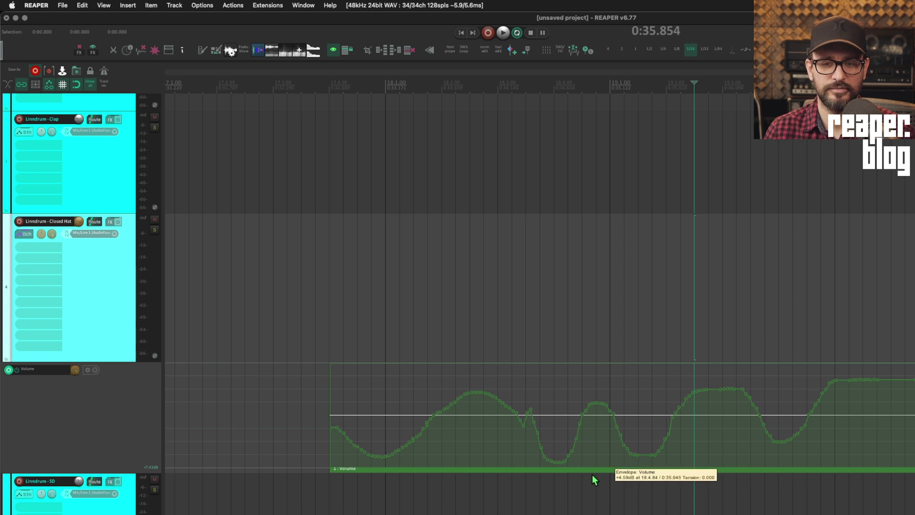
Record a pass over the deselected item, then undo the new item it created
left_click(315, 468)
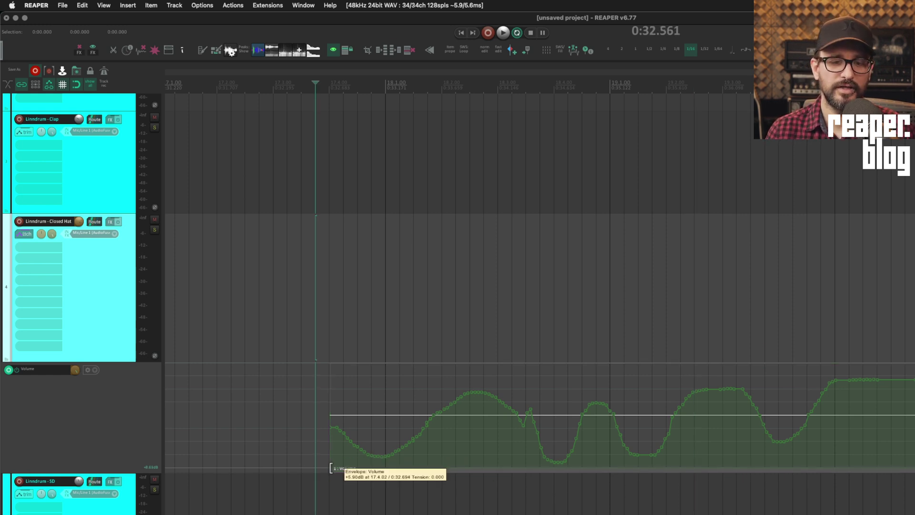
key("space")
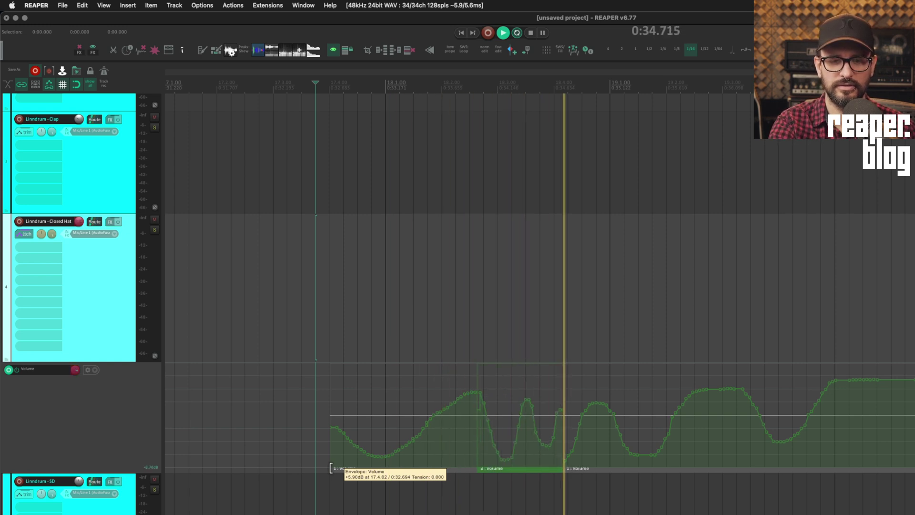
key("space")
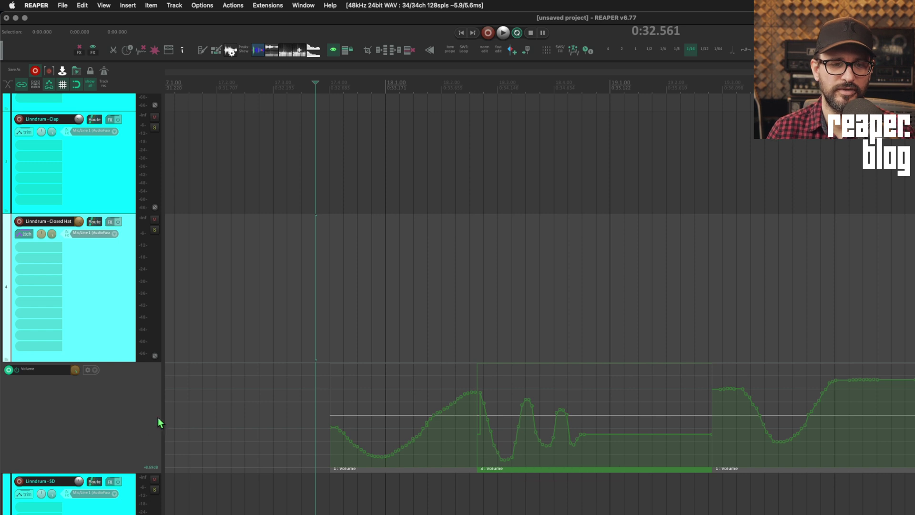
key("super+z")
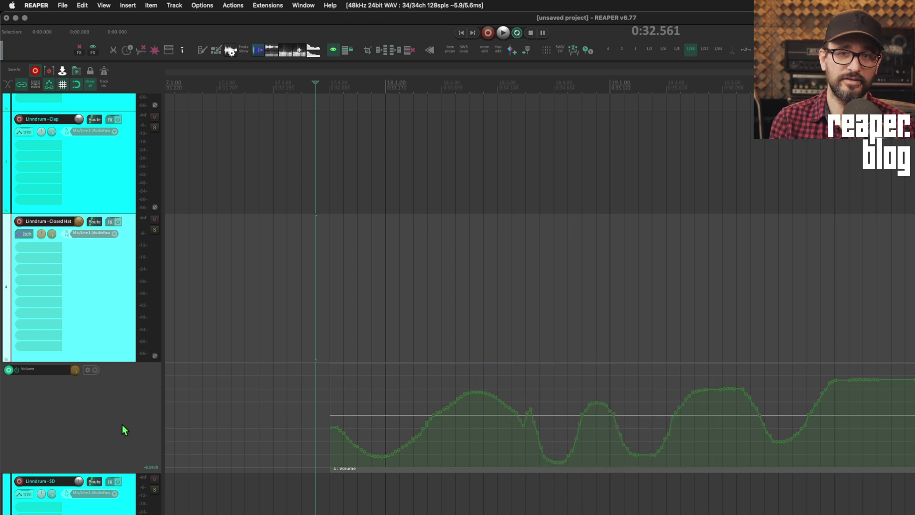
Enable 'Record to existing non-selected automation items', then record new volume moves into the item
key("super+comma")
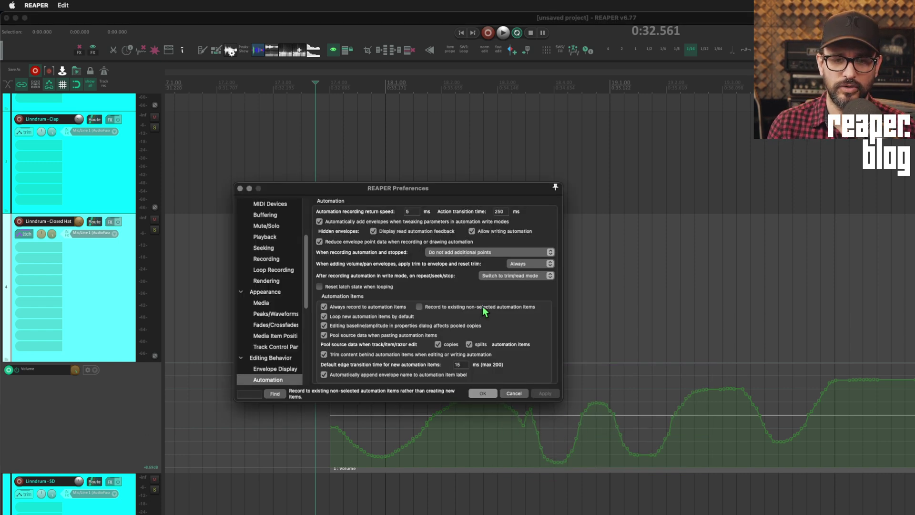
left_click(483, 307)
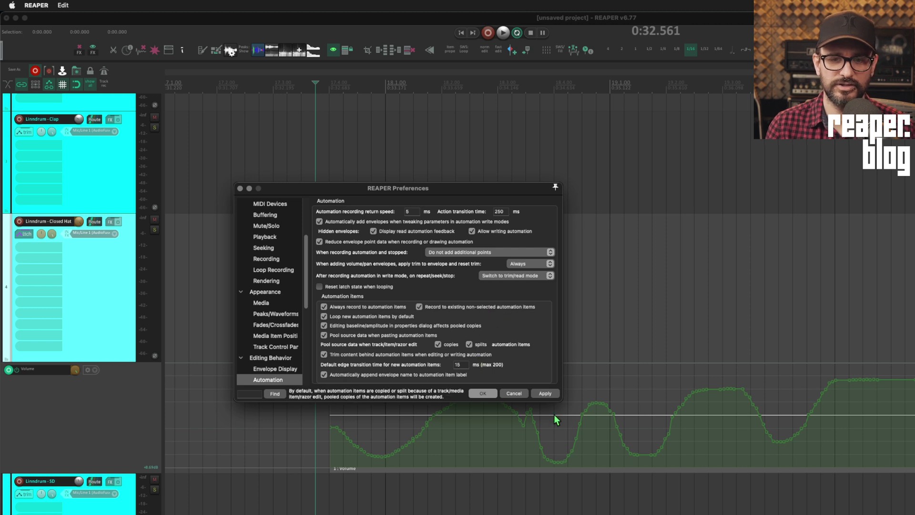
left_click(484, 394)
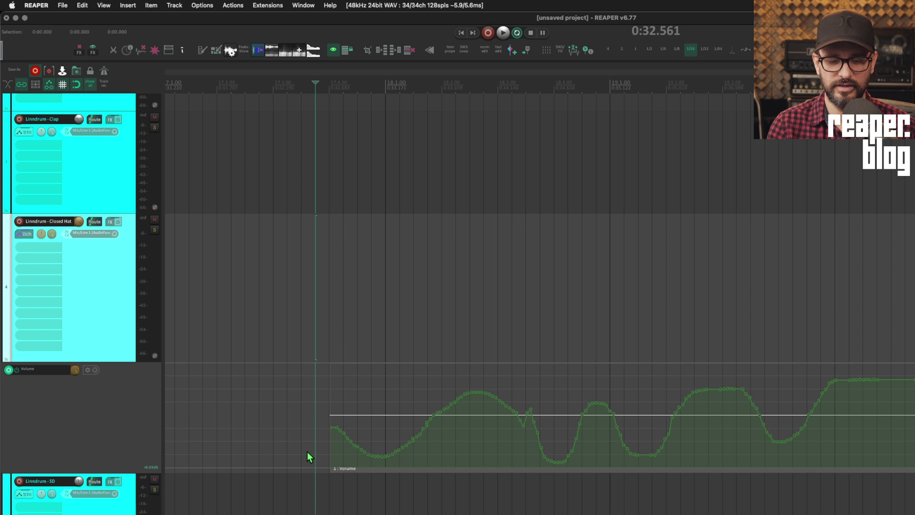
key("space")
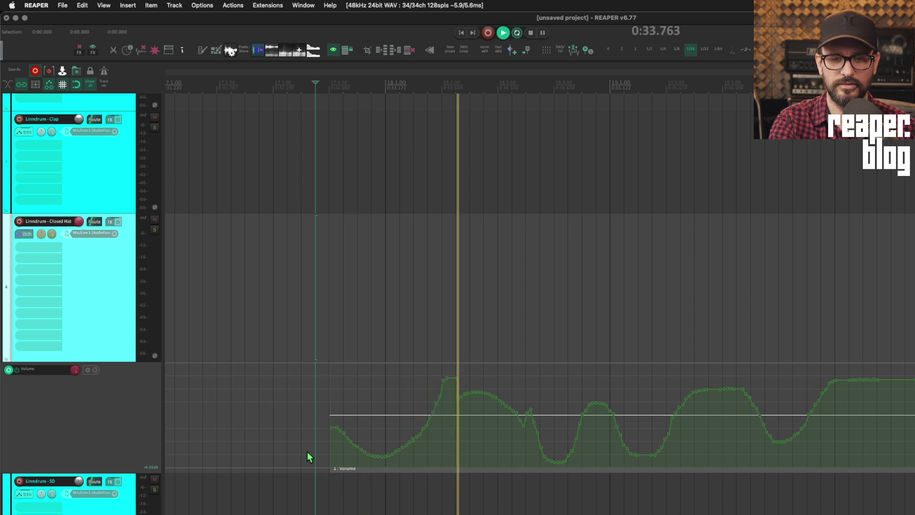
key("space")
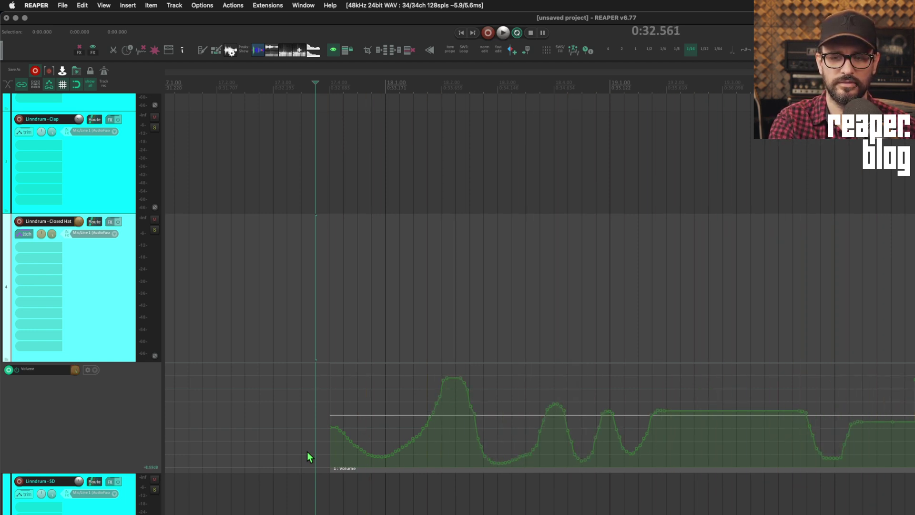